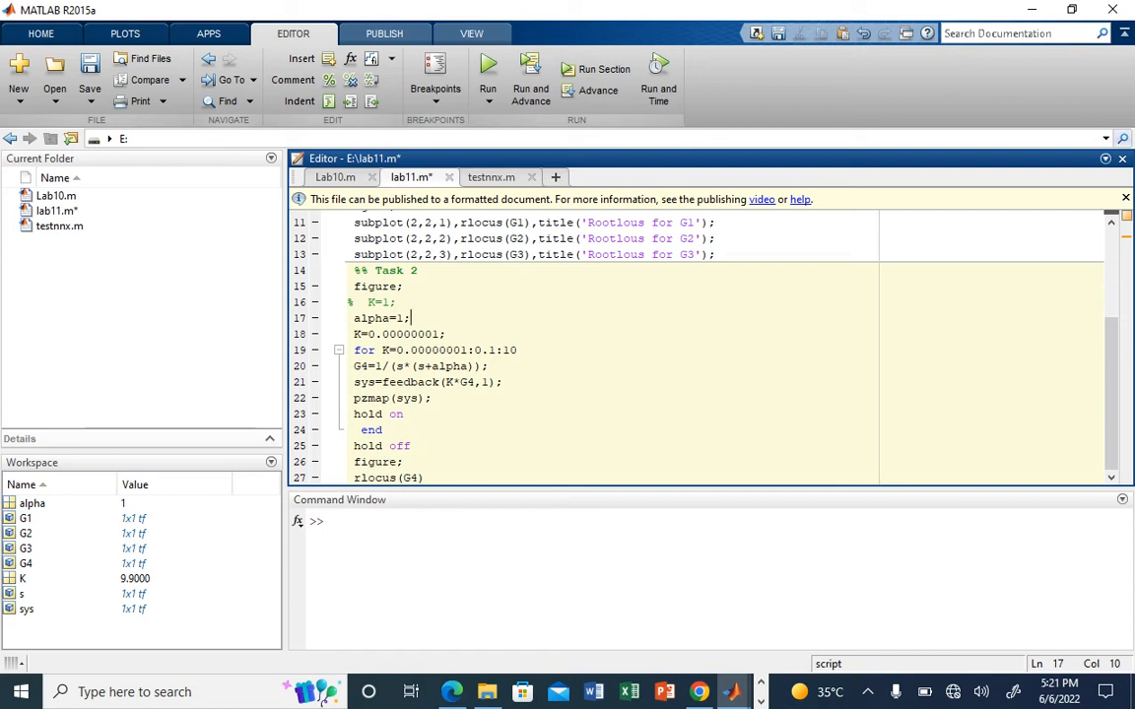
# Step: Switch to the lab manual PDF in Microsoft Edge to read Task 2, and return to the MATLAB editor
pyautogui.click(451, 692)
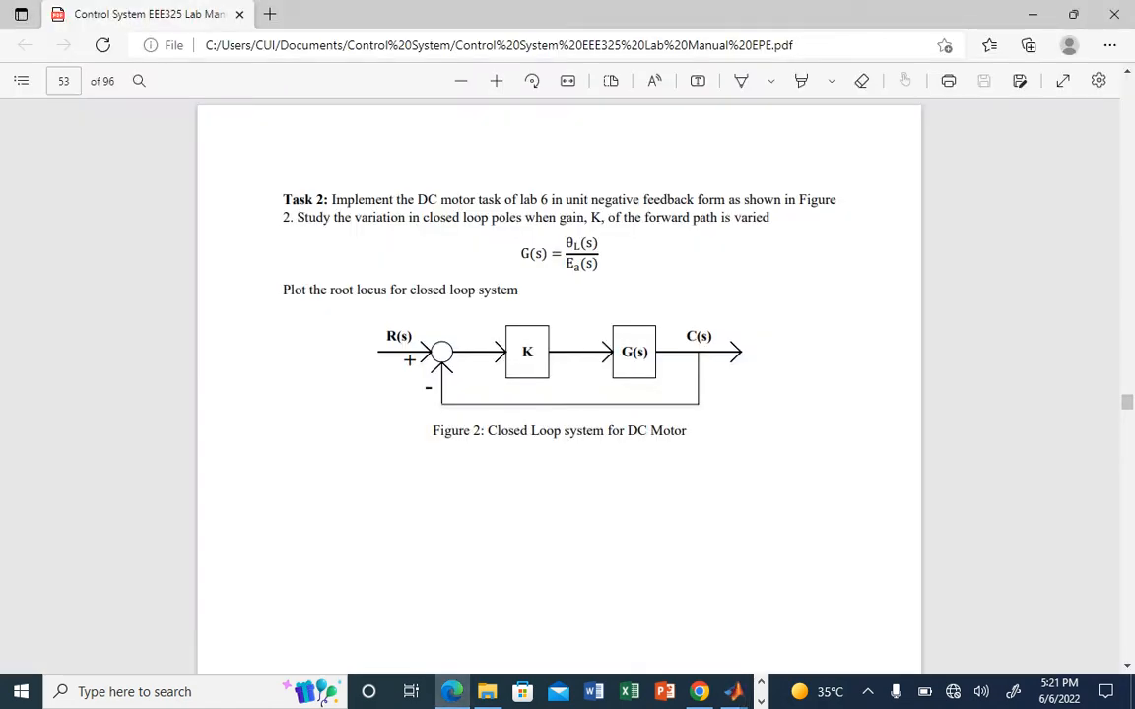
pyautogui.click(733, 692)
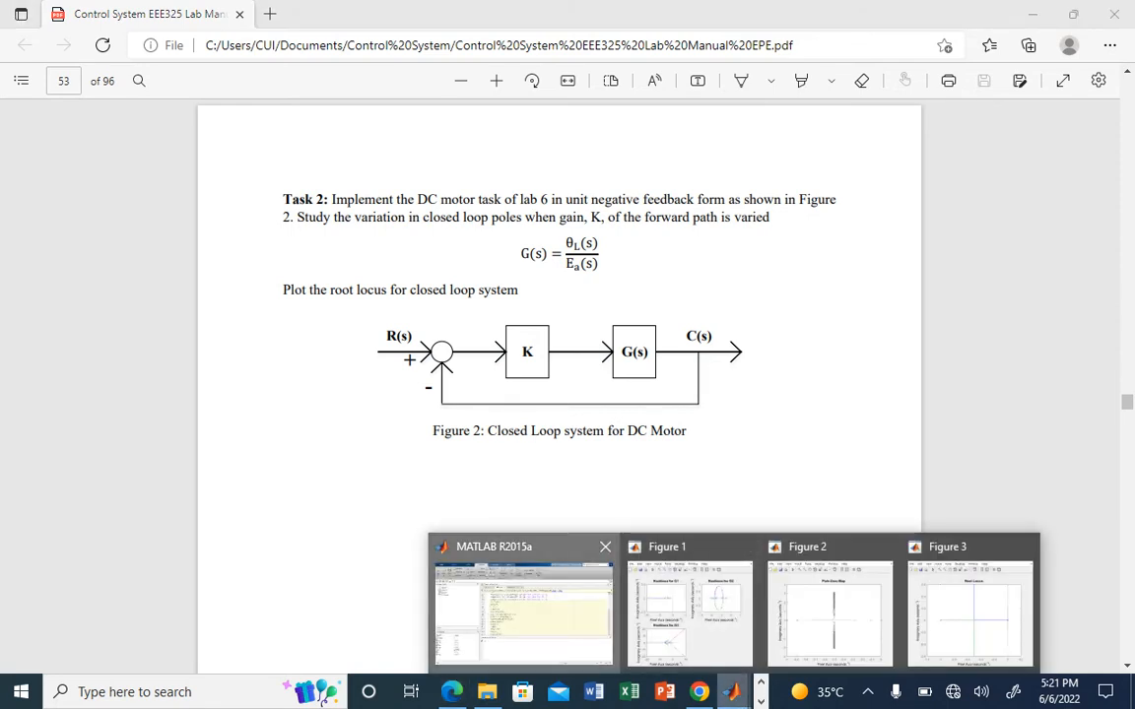
pyautogui.click(522, 603)
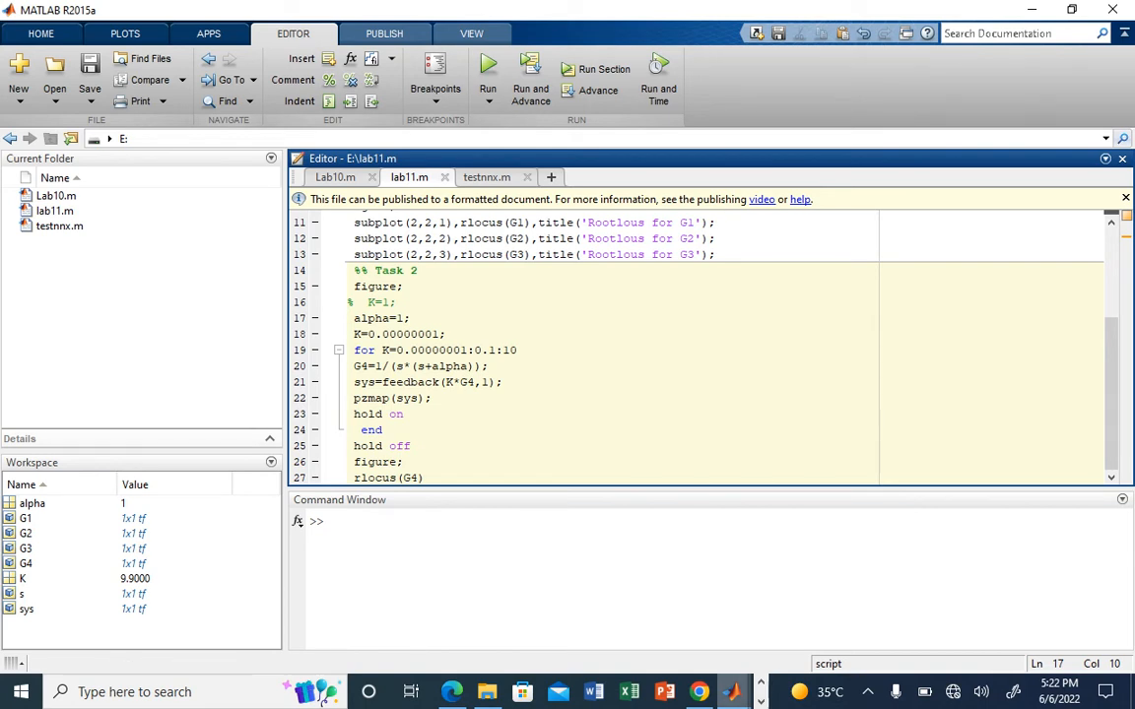
# Step: Bring up Figure 2 and examine the closed-loop poles on the pole-zero map
pyautogui.click(731, 692)
pyautogui.click(830, 606)
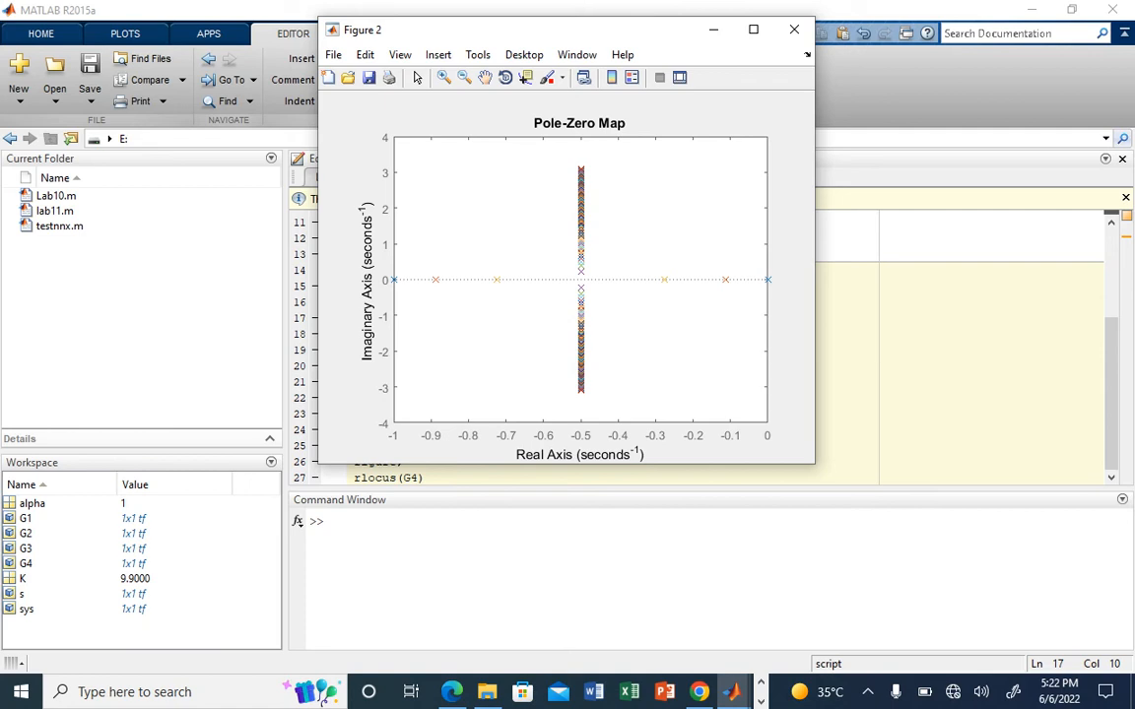
pyautogui.click(581, 266)
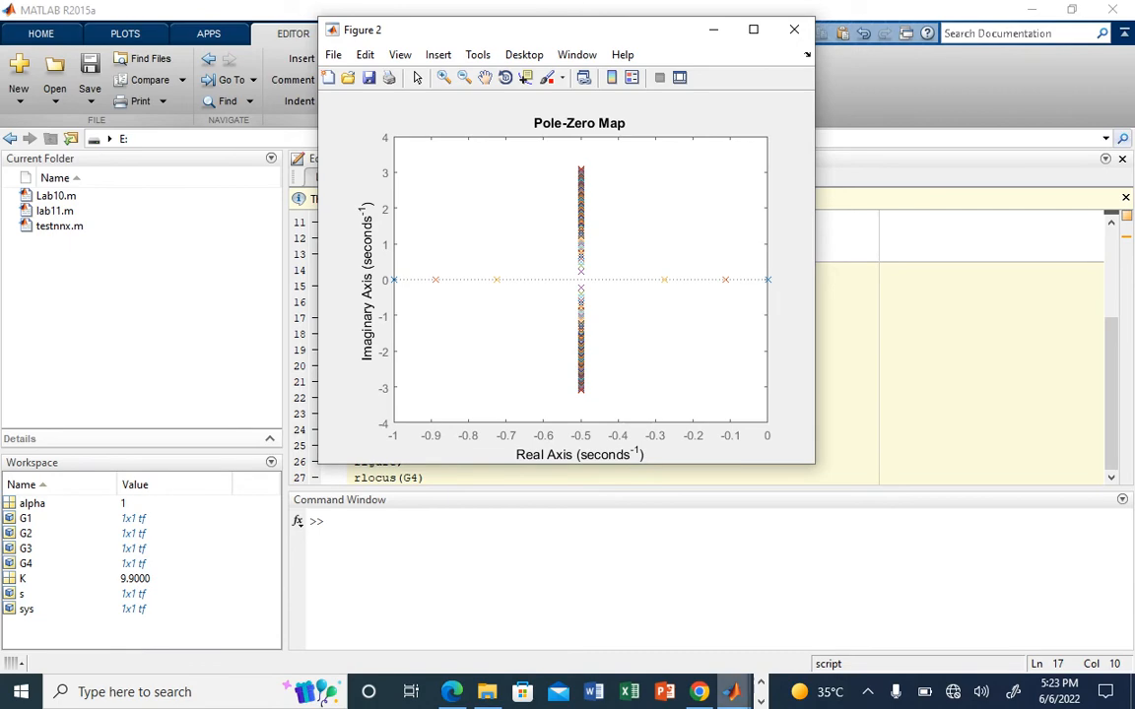
# Step: Bring up Figure 3 and inspect points on the root locus's upper vertical, left real-axis and lower vertical branches with data tips
pyautogui.click(731, 691)
pyautogui.click(968, 609)
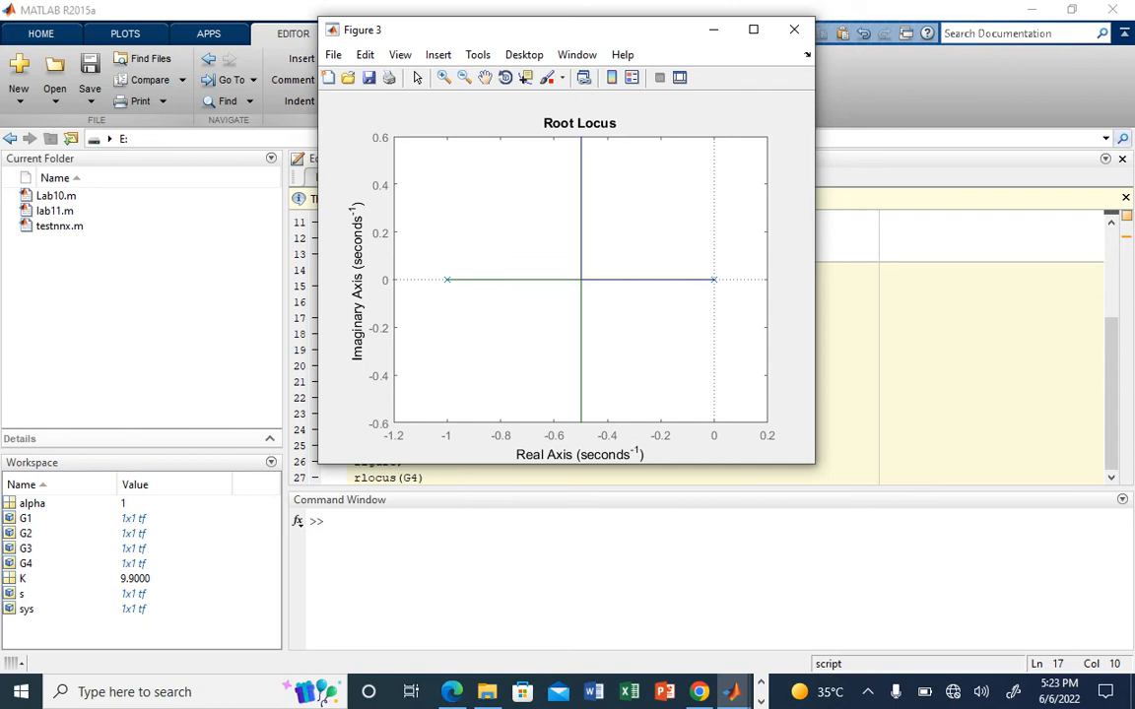
pyautogui.click(580, 239)
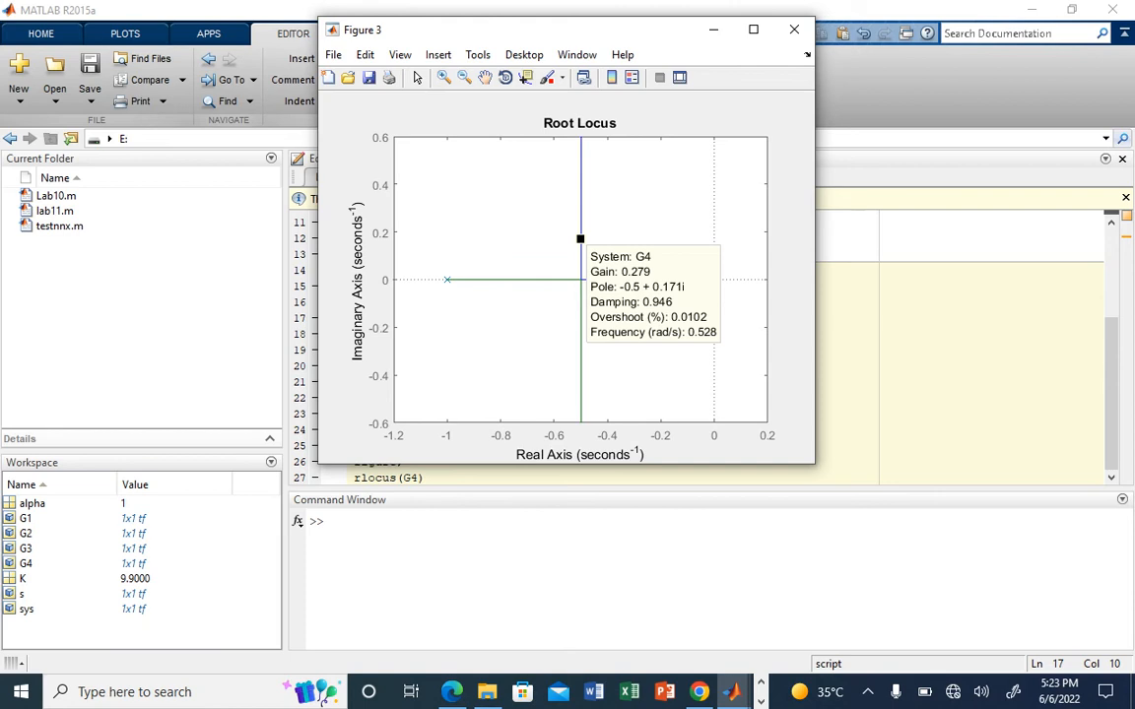
pyautogui.click(548, 279)
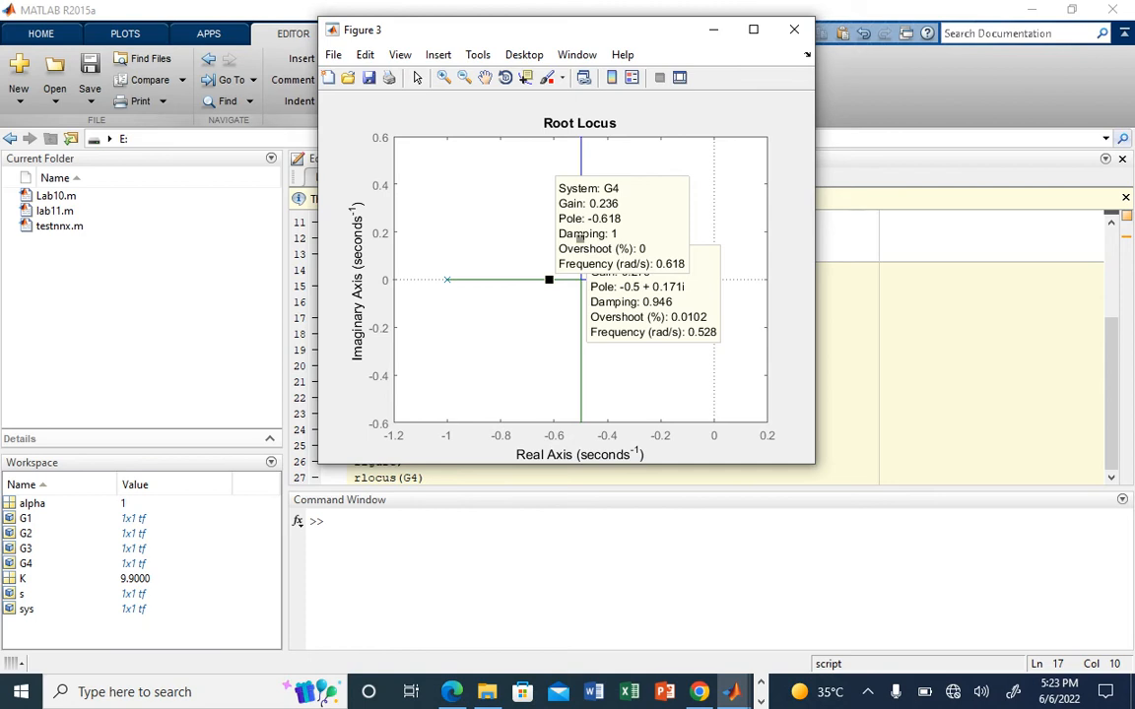
pyautogui.click(580, 355)
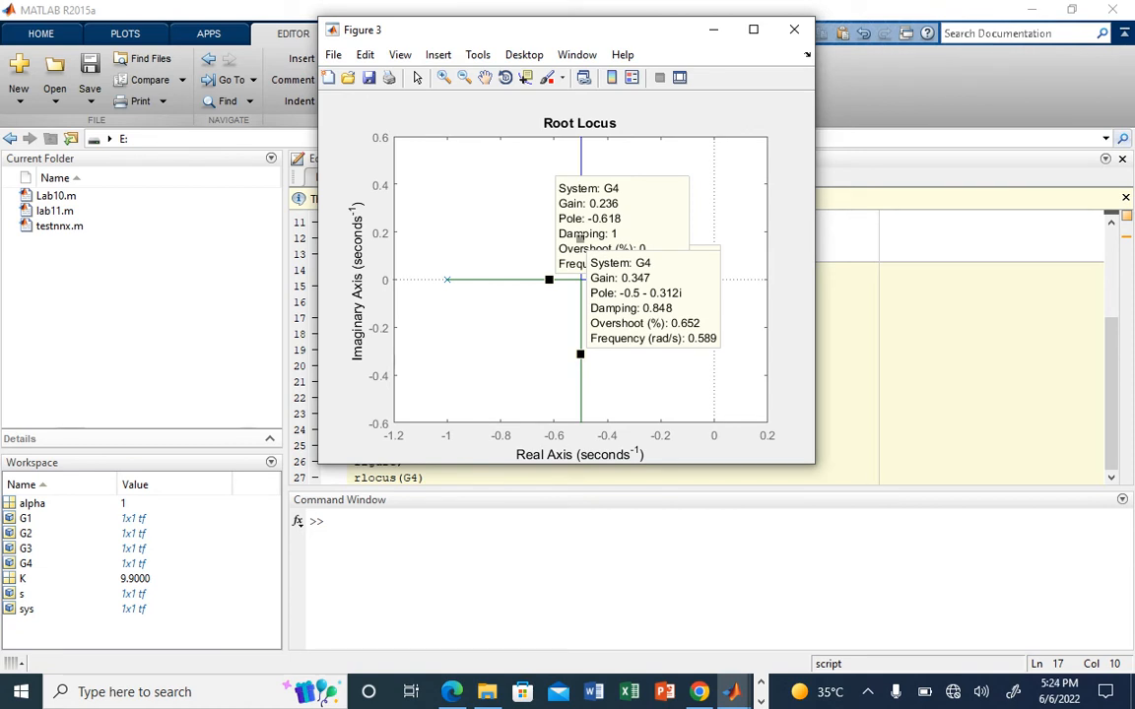
# Step: Return to the main MATLAB window, run sisotool, and bring up its tools manager and the SISO Design window
pyautogui.moveTo(730, 692)
pyautogui.click(660, 620)
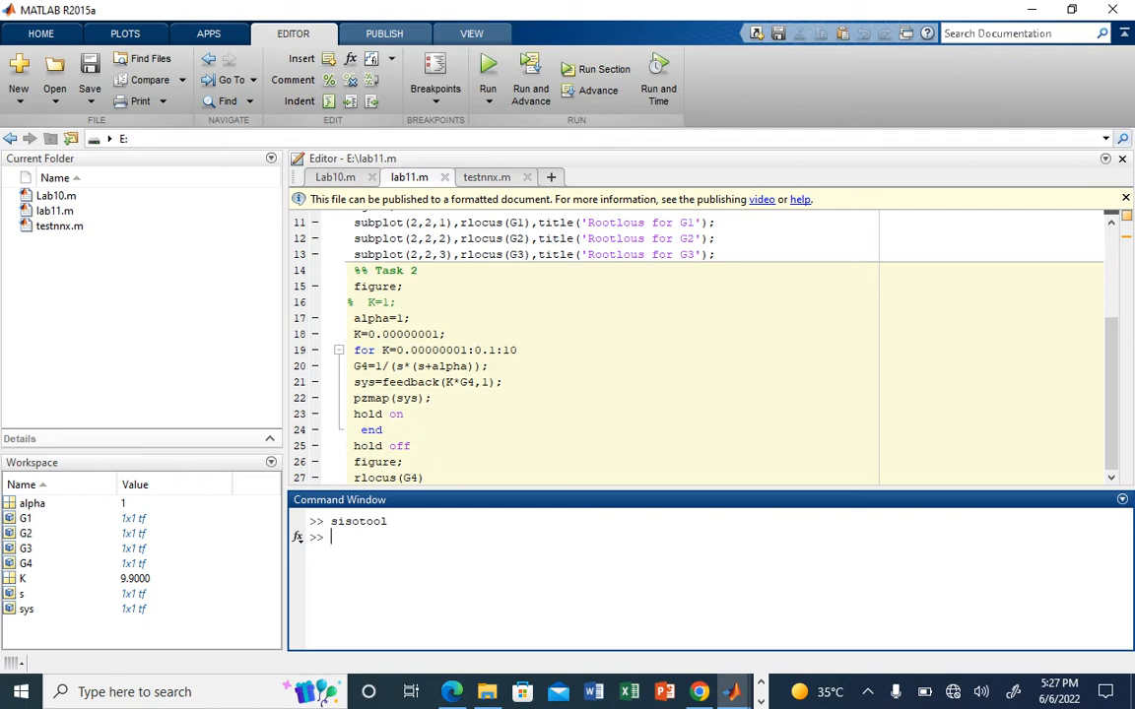
pyautogui.moveTo(731, 691)
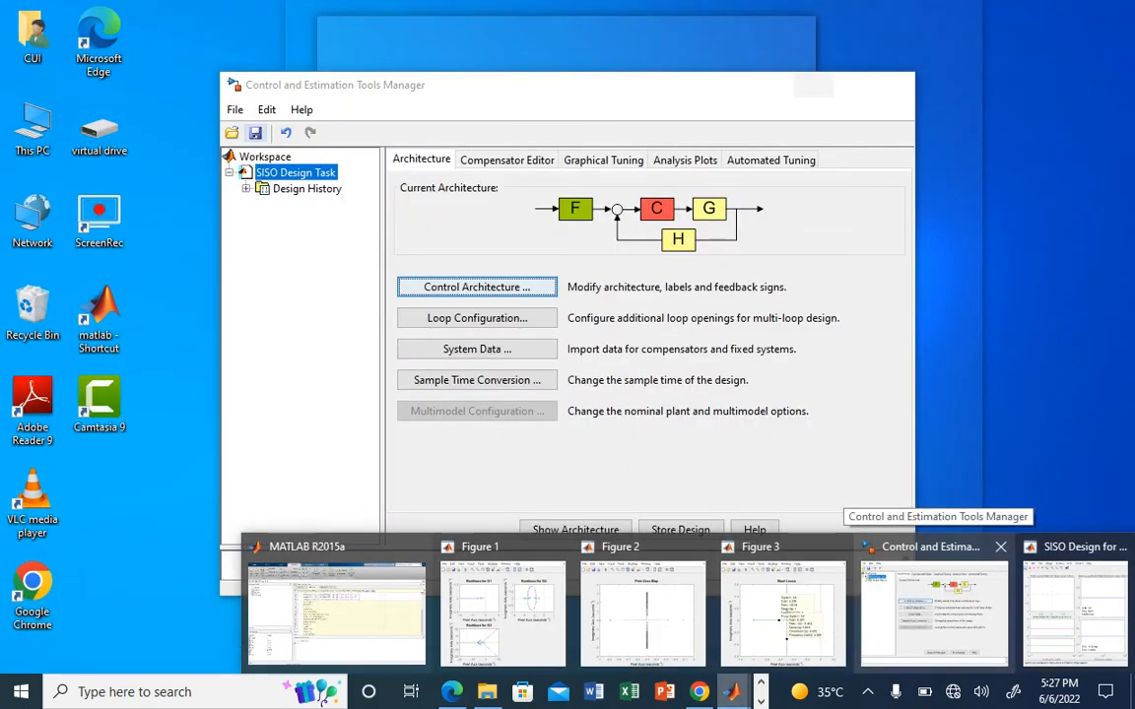
pyautogui.click(934, 612)
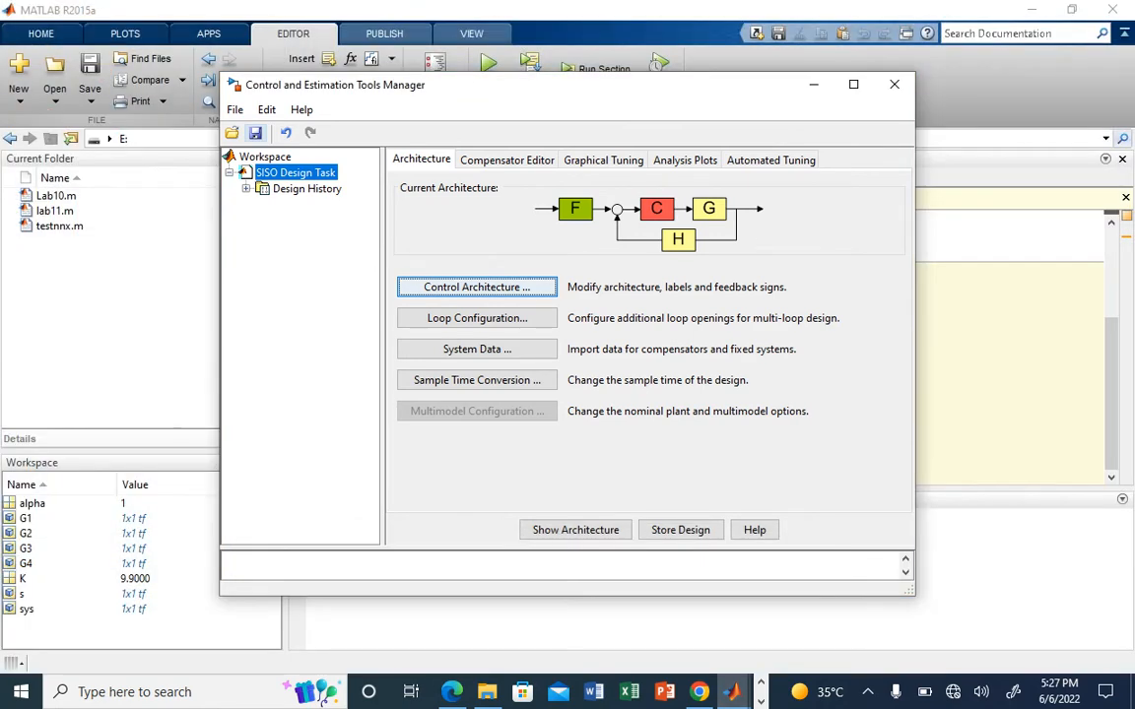
pyautogui.click(731, 692)
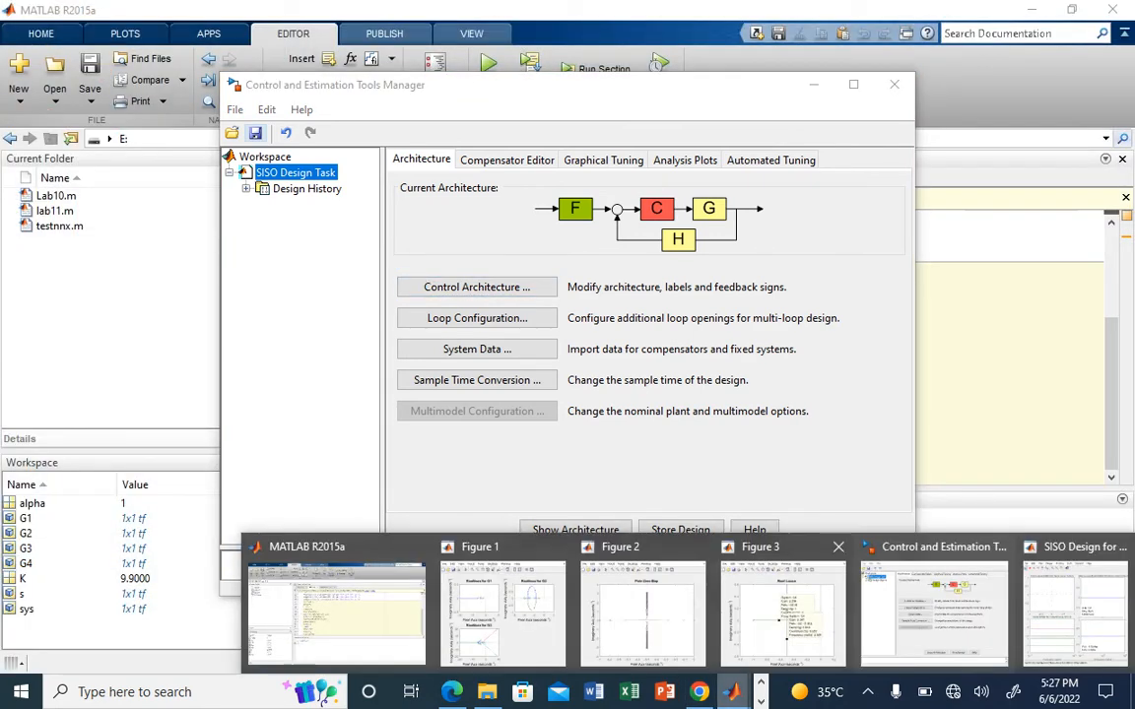
pyautogui.click(1075, 613)
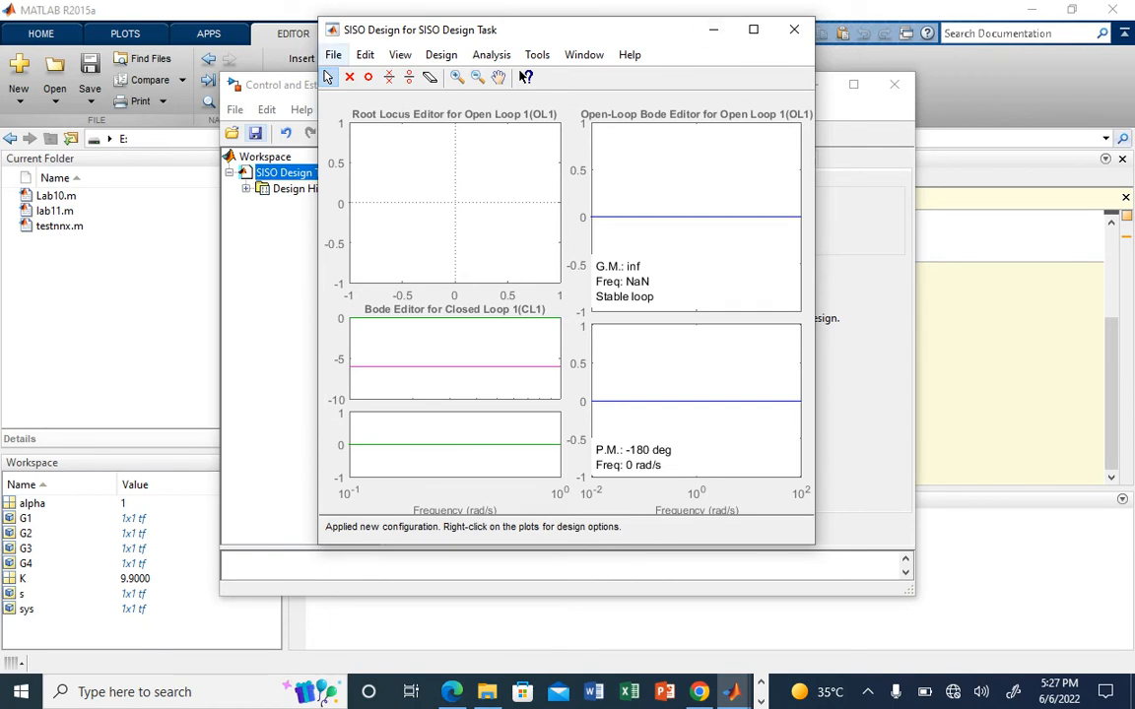
# Step: Import the workspace model G4 as plant G in the SISO design's system data
pyautogui.hotkey('alt', 'f')
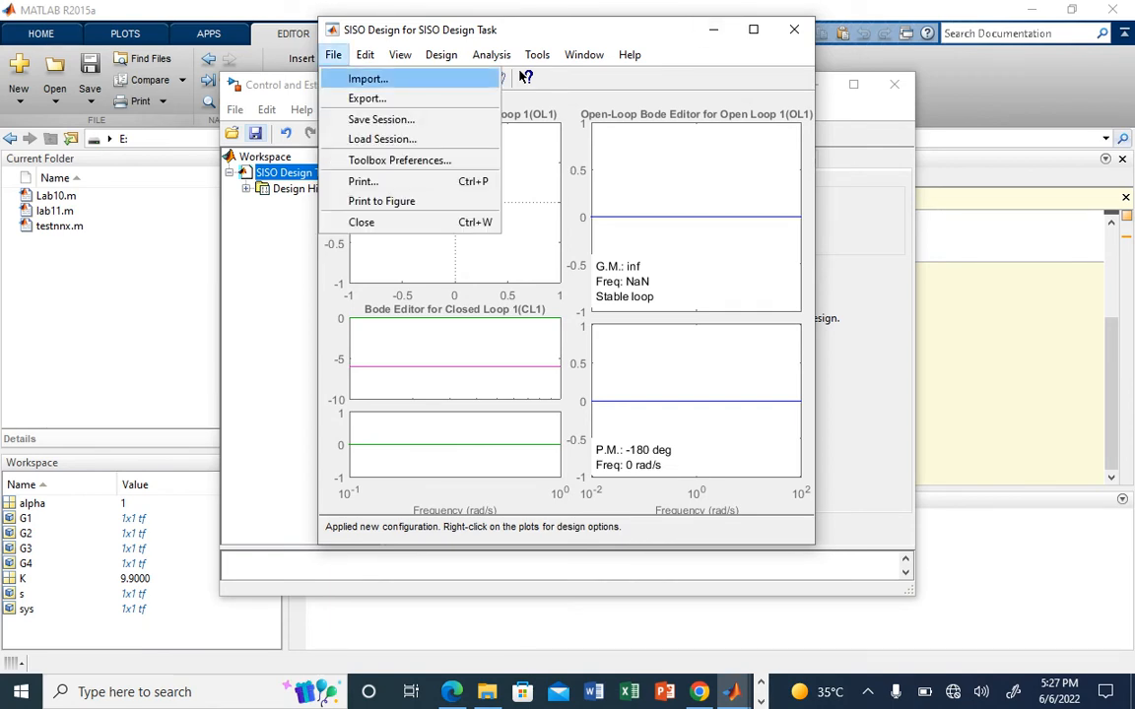
pyautogui.click(331, 79)
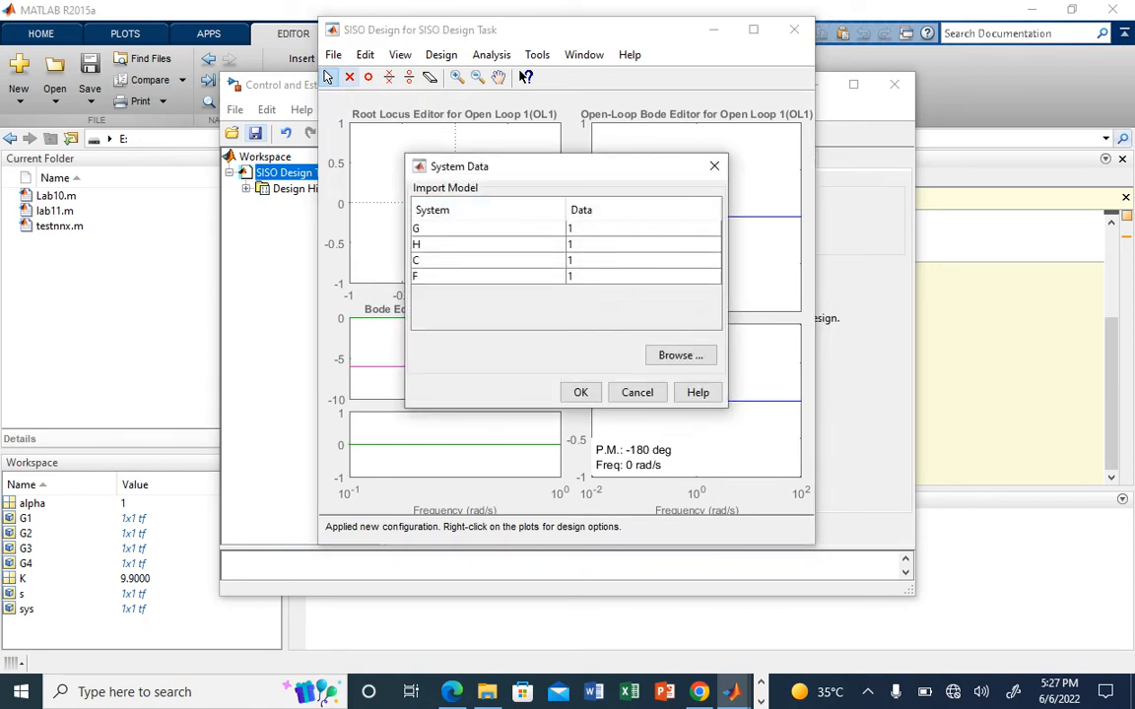
pyautogui.click(642, 228)
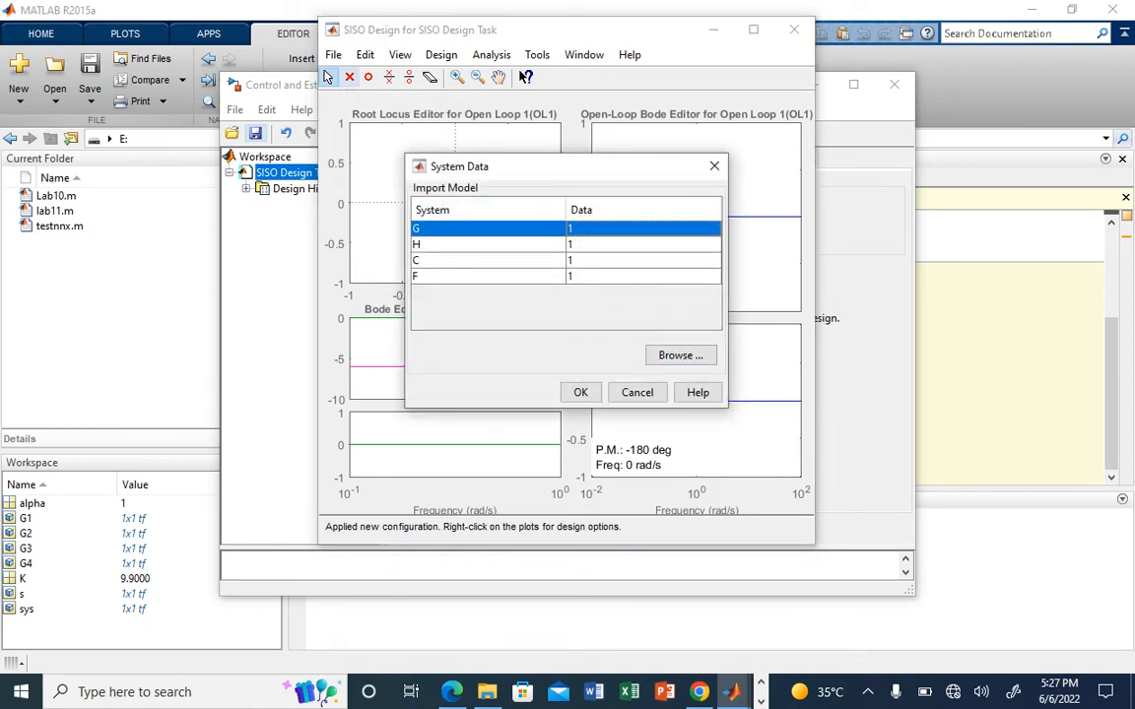
pyautogui.click(679, 355)
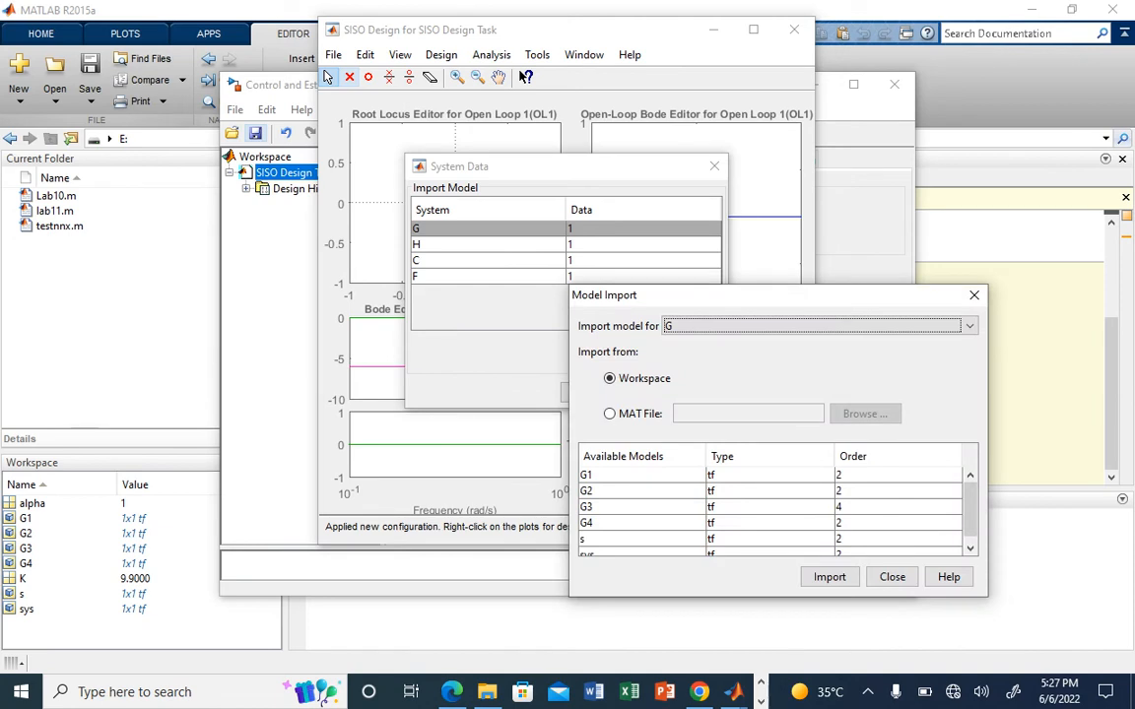
pyautogui.click(641, 523)
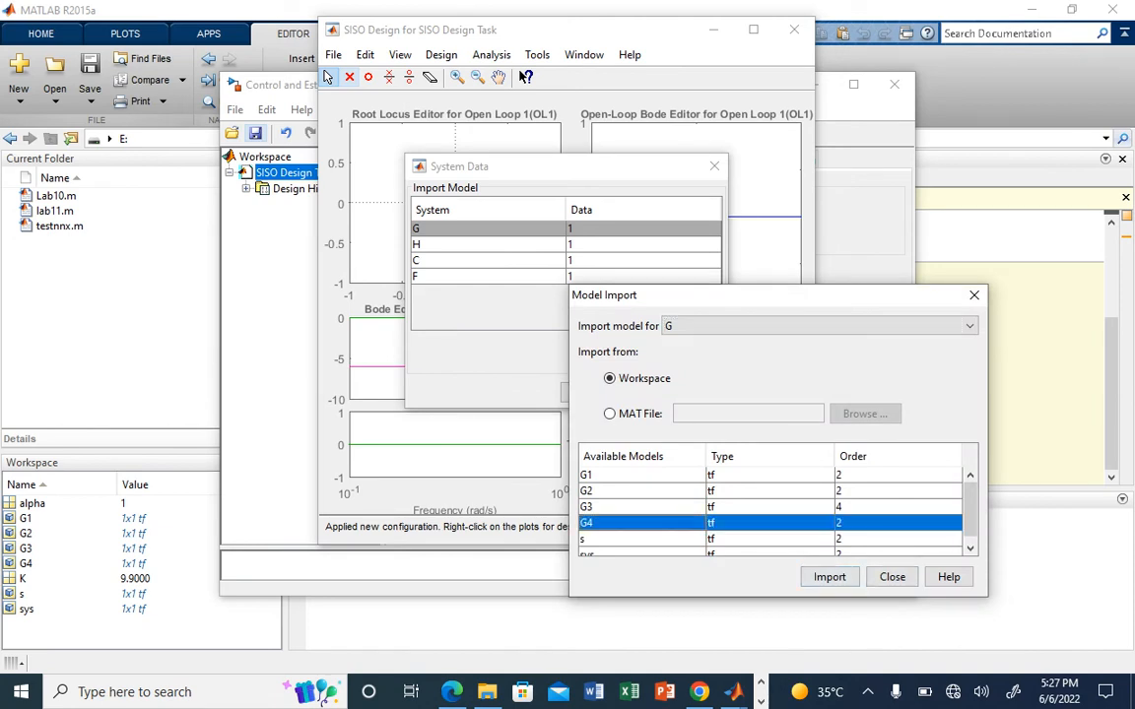
pyautogui.click(830, 577)
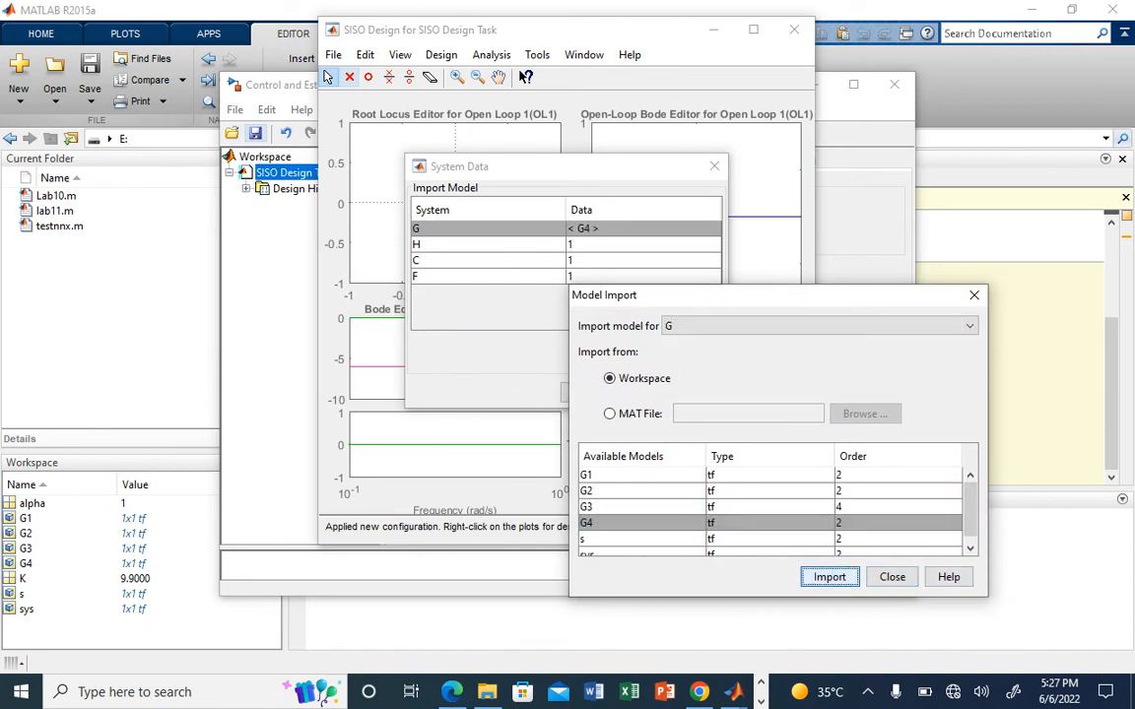
pyautogui.click(891, 577)
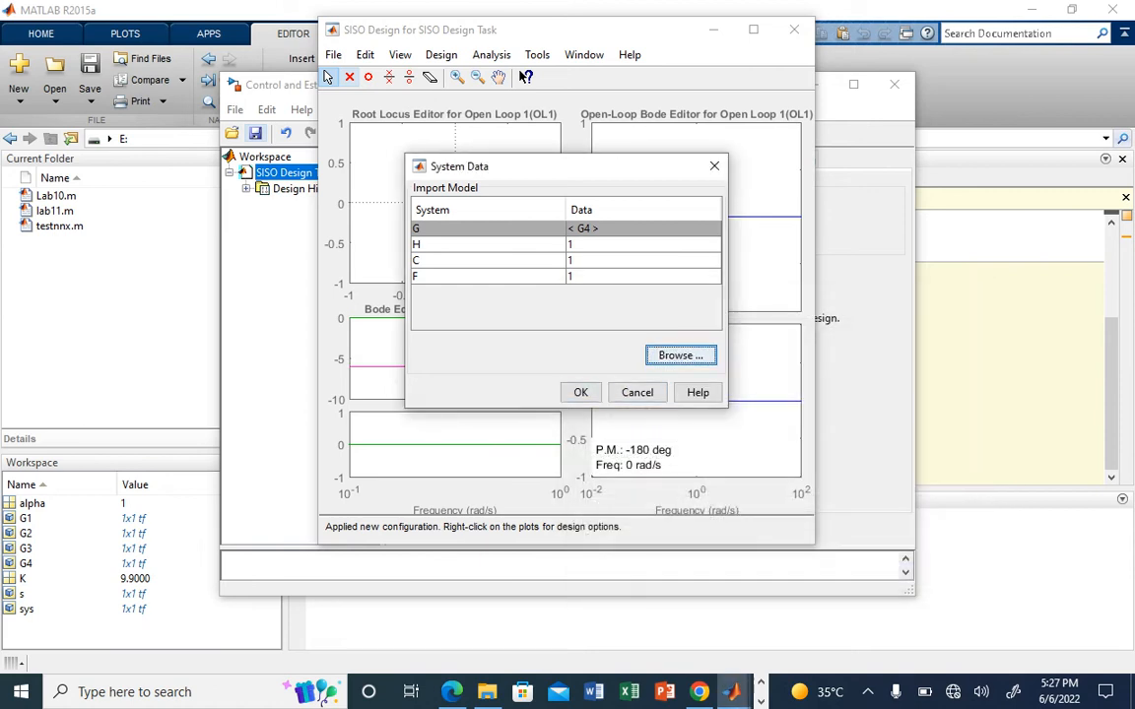
pyautogui.press('Tab')
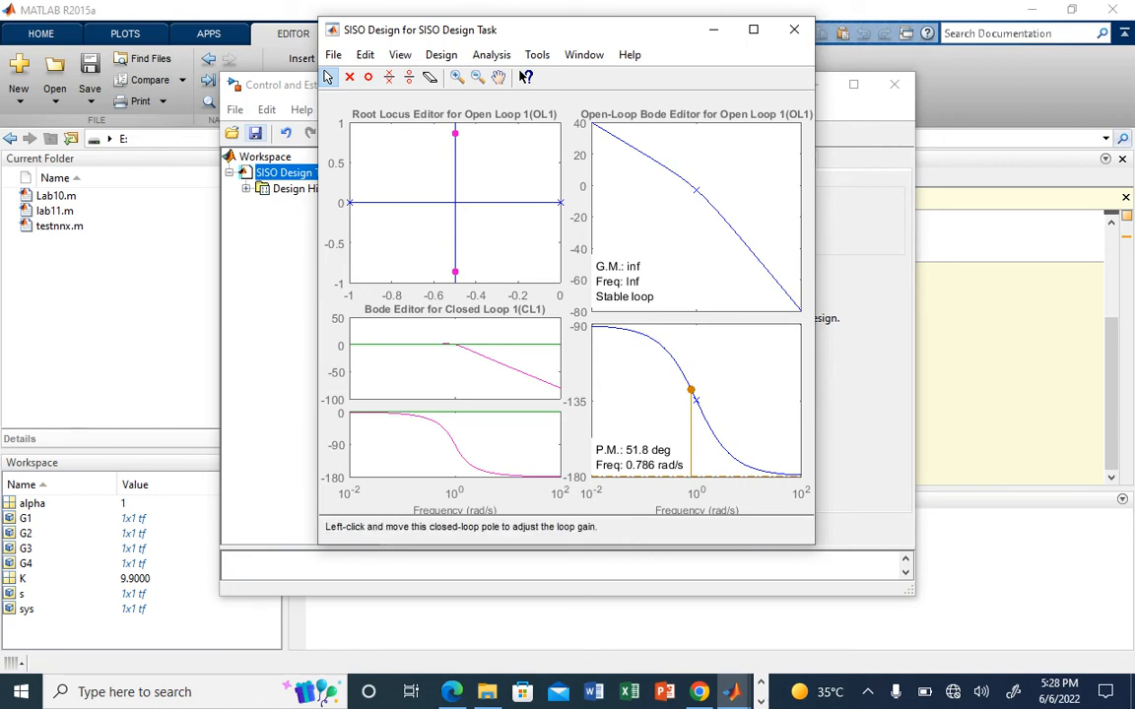
# Step: Move the lower closed-loop pole along the root locus to a loop gain of about 1.07, and minimize the SISO Design window
pyautogui.moveTo(454, 271)
pyautogui.mouseDown()
pyautogui.moveTo(454, 248)
pyautogui.moveTo(454, 275)
pyautogui.mouseUp()
pyautogui.click(714, 30)
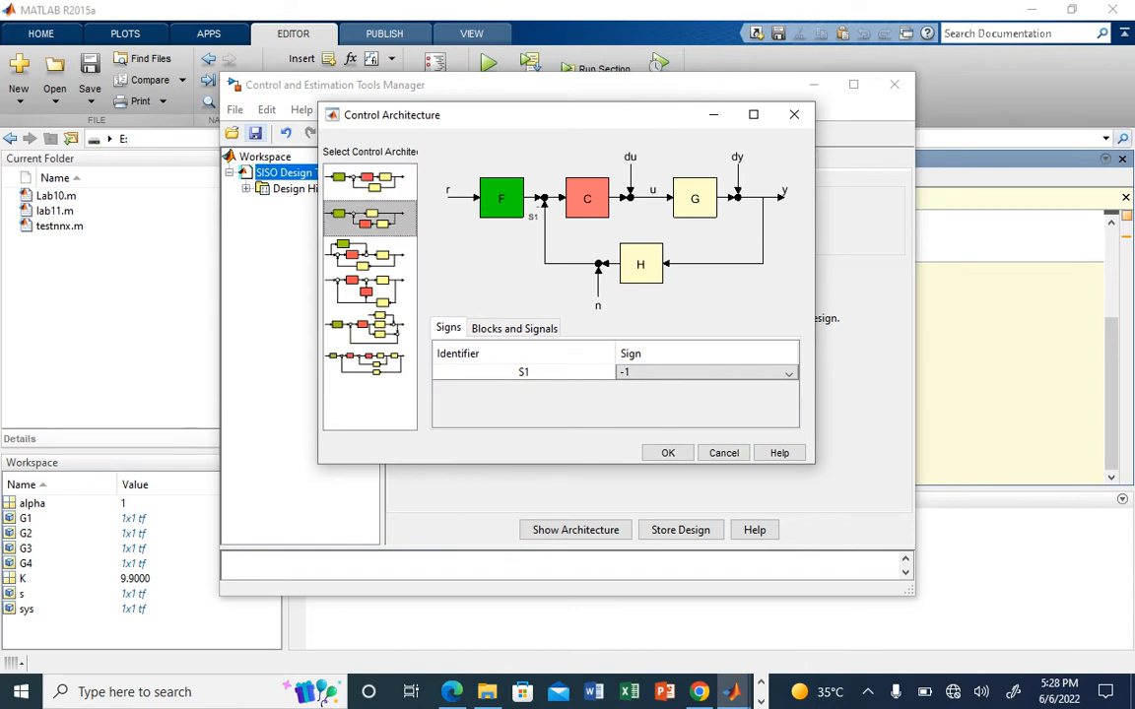
# Step: Compare the available control architectures and apply the first one, with C and G in the forward path and H in feedback
pyautogui.click(339, 214)
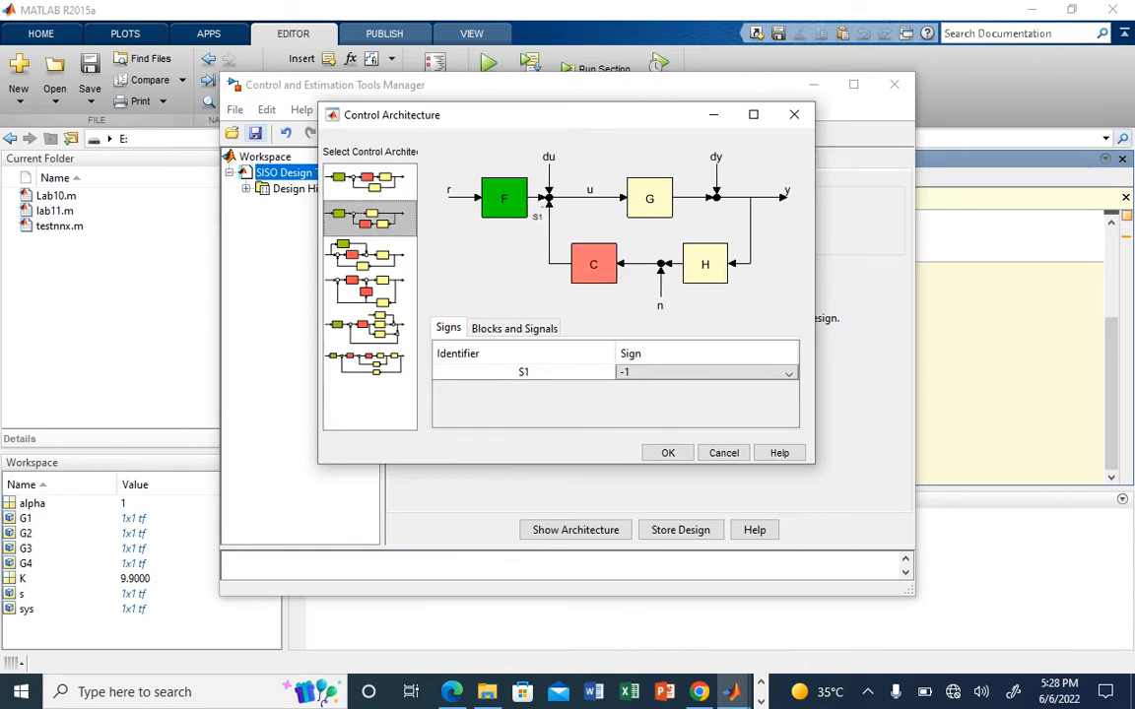
pyautogui.click(357, 255)
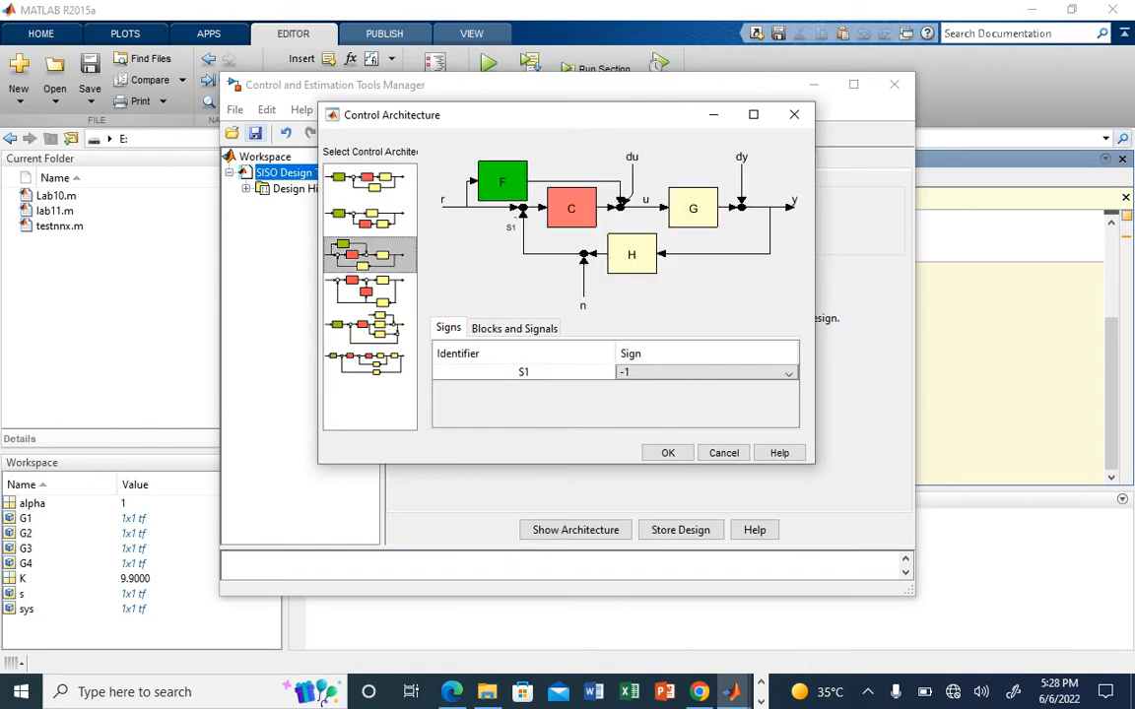
pyautogui.click(365, 292)
pyautogui.click(364, 363)
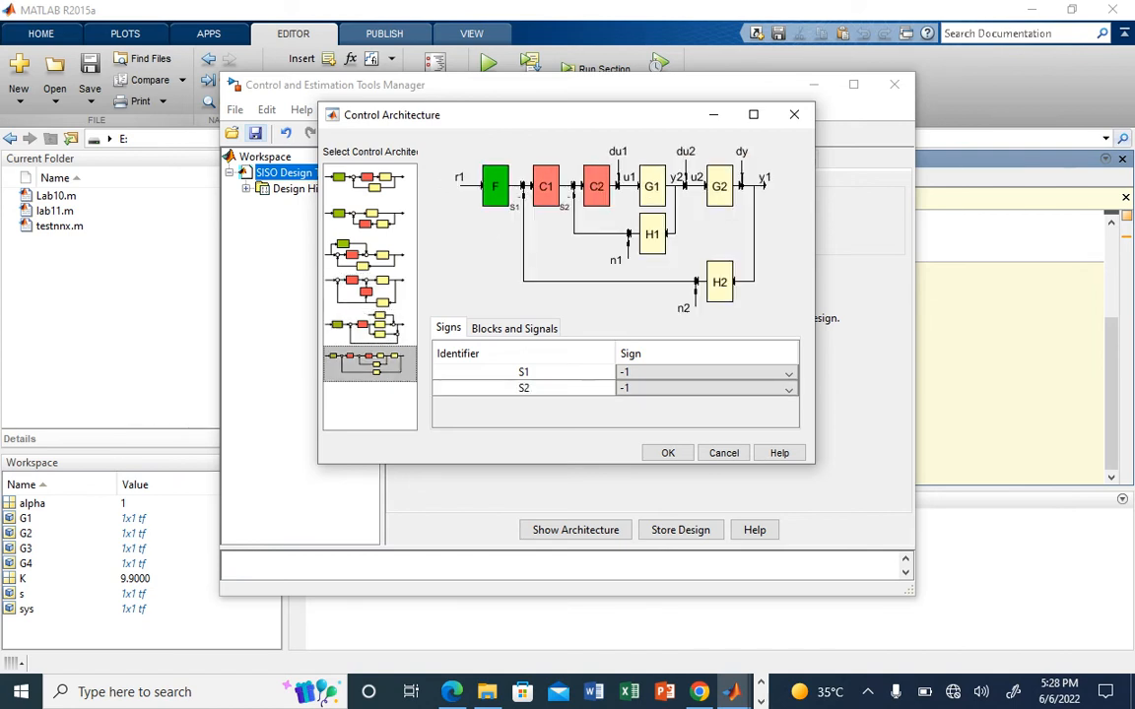
pyautogui.click(367, 183)
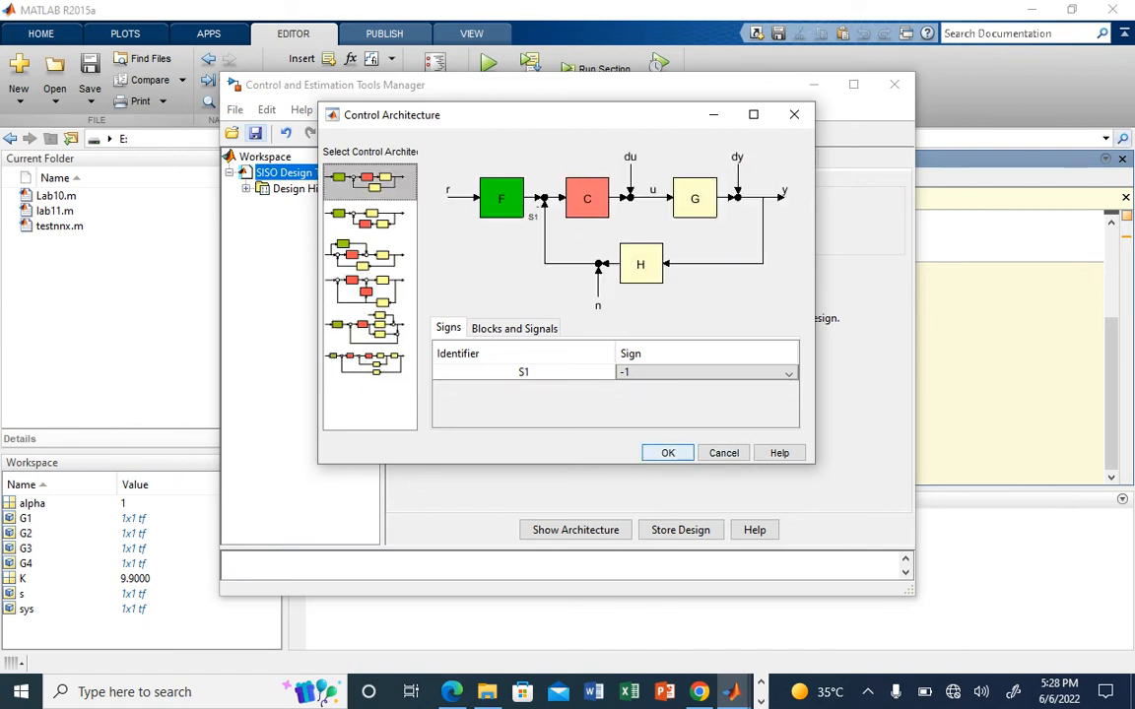
pyautogui.click(668, 452)
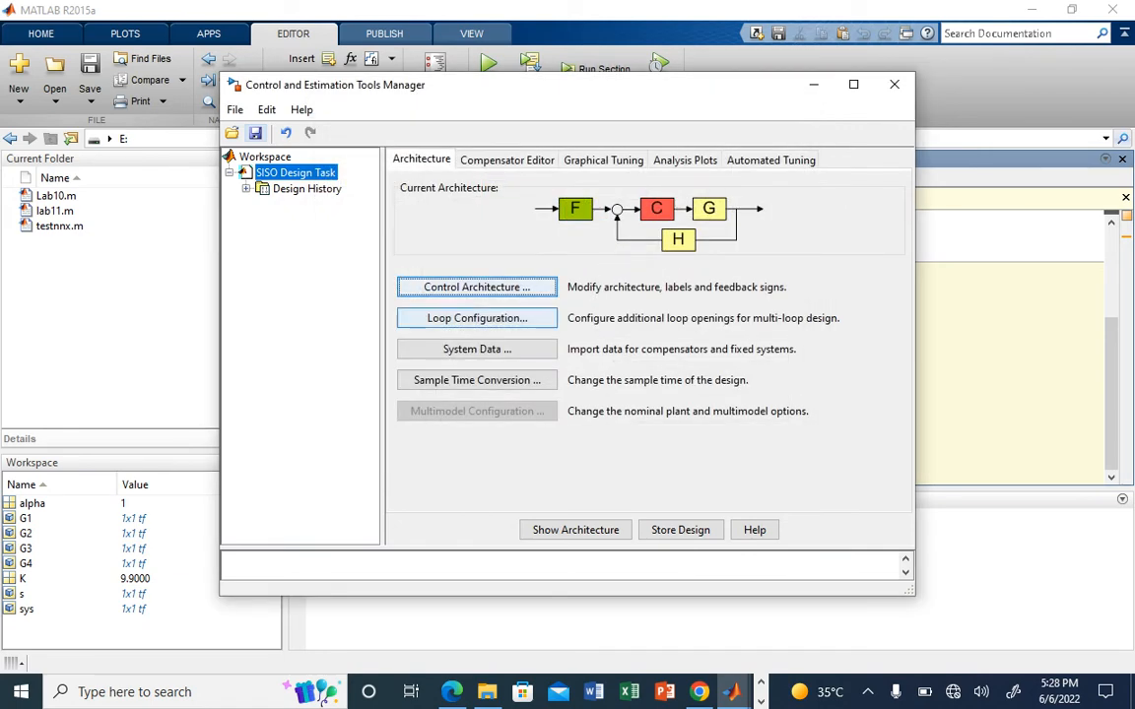
# Step: View the compensator C settings and minimize the Control and Estimation Tools Manager
pyautogui.click(506, 160)
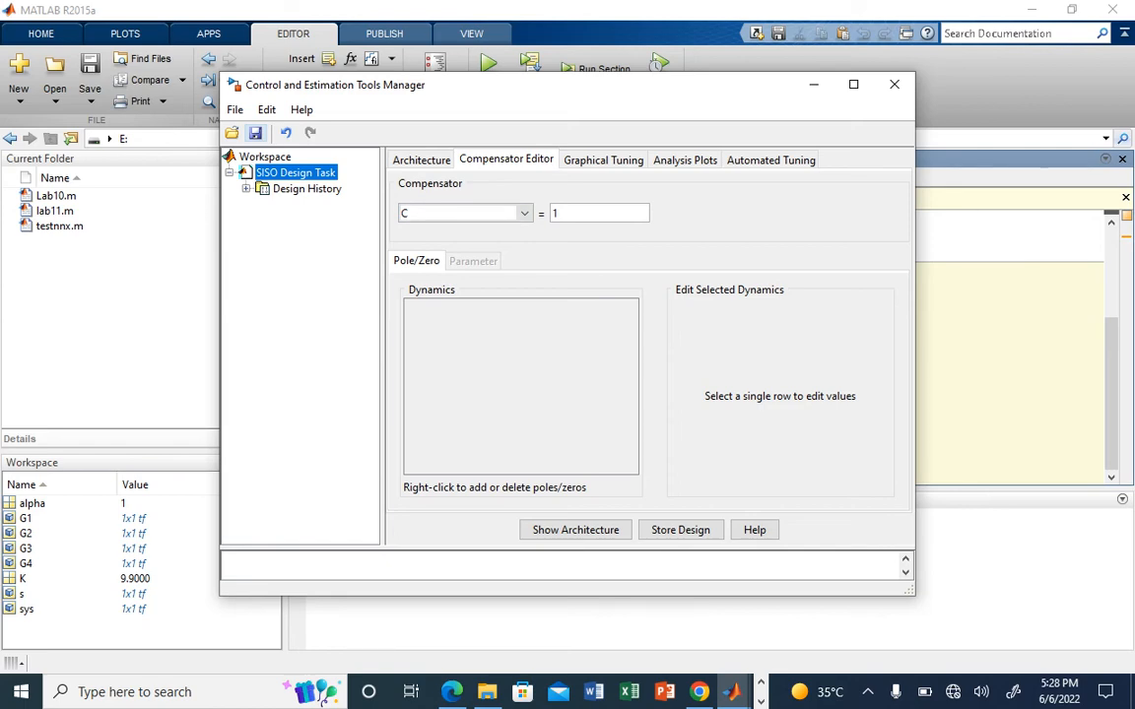
pyautogui.click(813, 84)
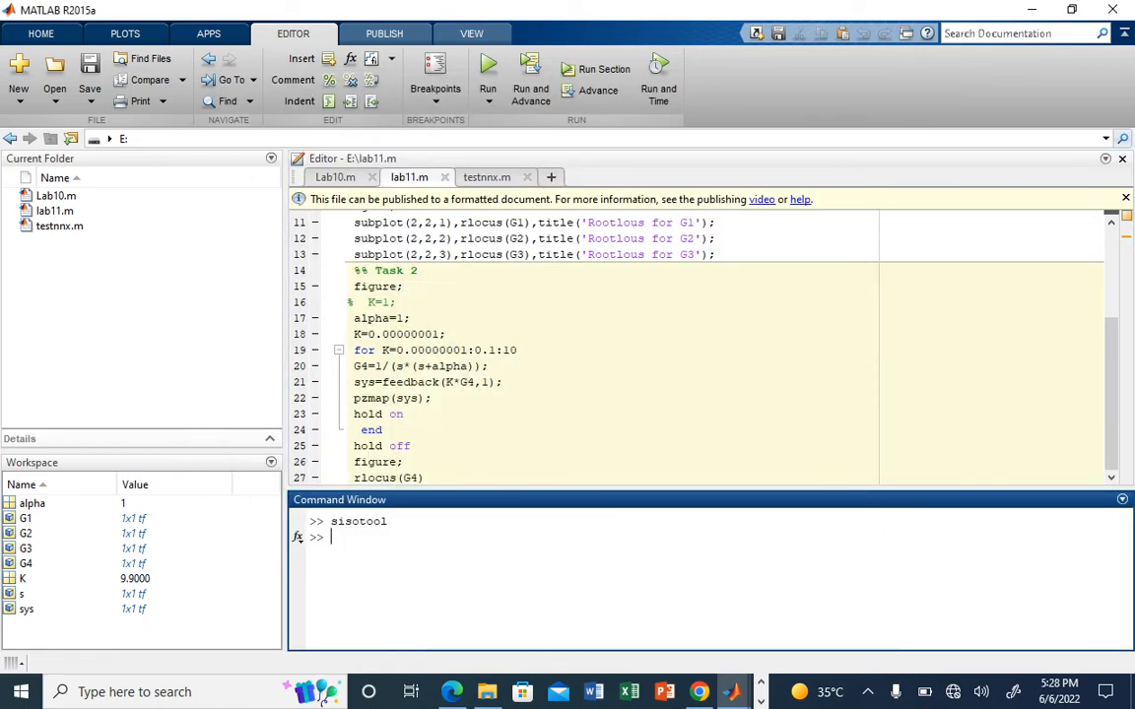
# Step: Bring back the SISO Design window and import the workspace model G4 as plant G in the system data
pyautogui.moveTo(730, 691)
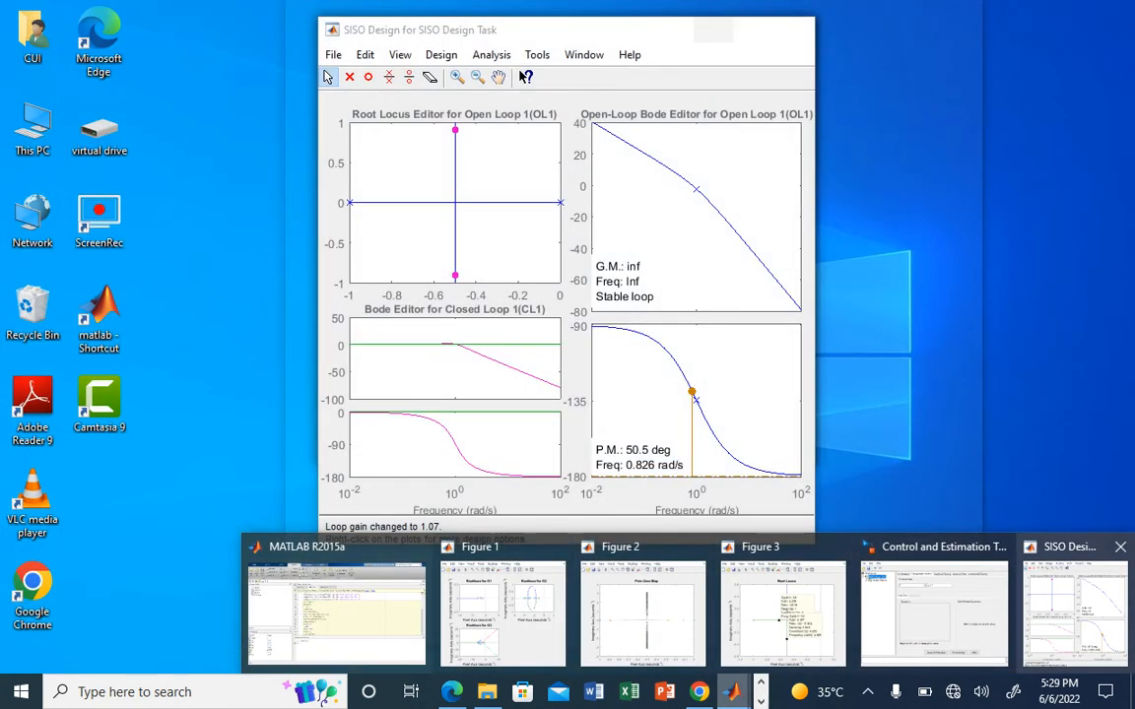
pyautogui.click(1074, 606)
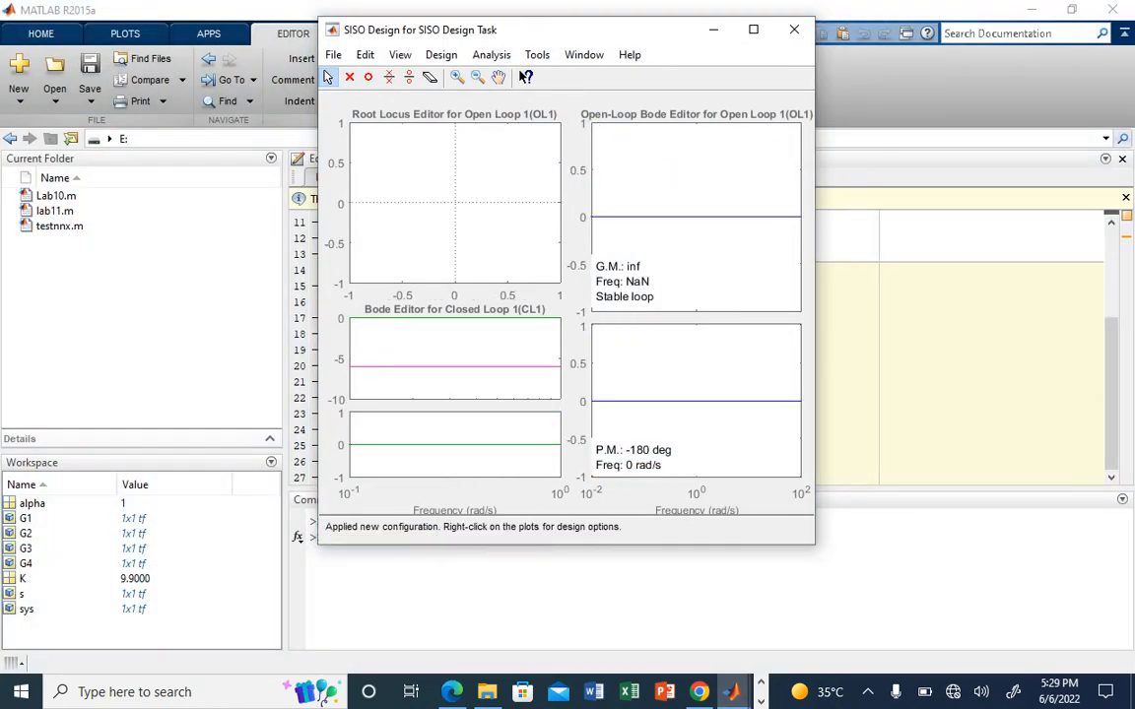
pyautogui.click(332, 54)
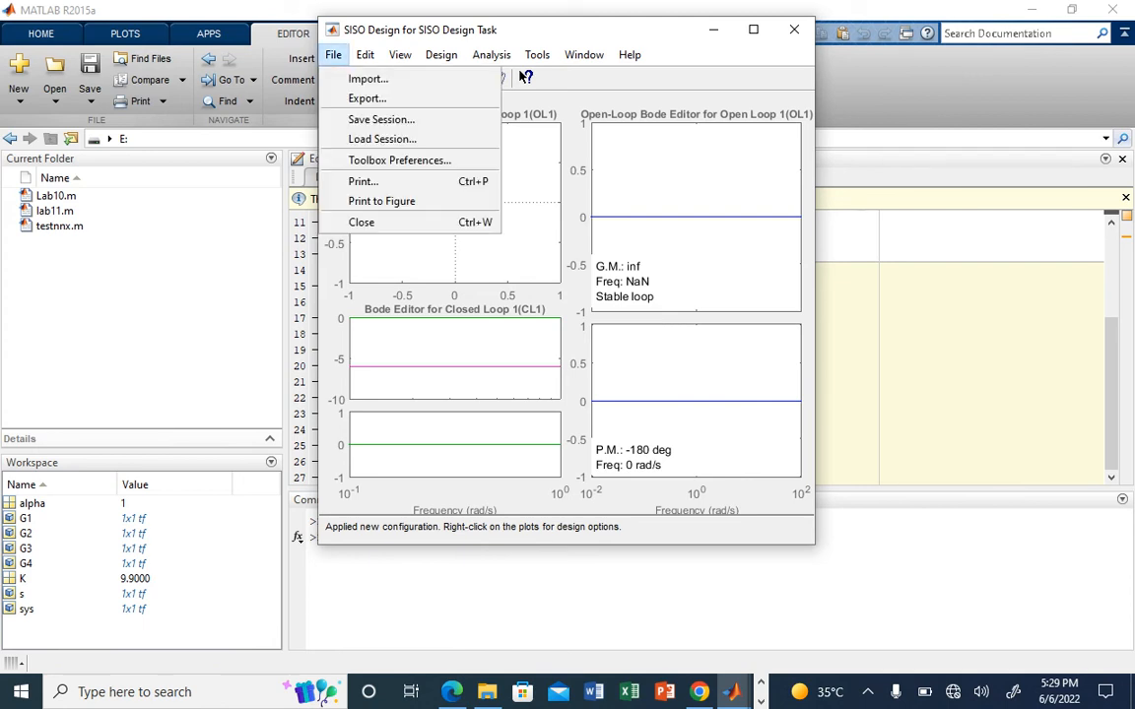
pyautogui.click(367, 79)
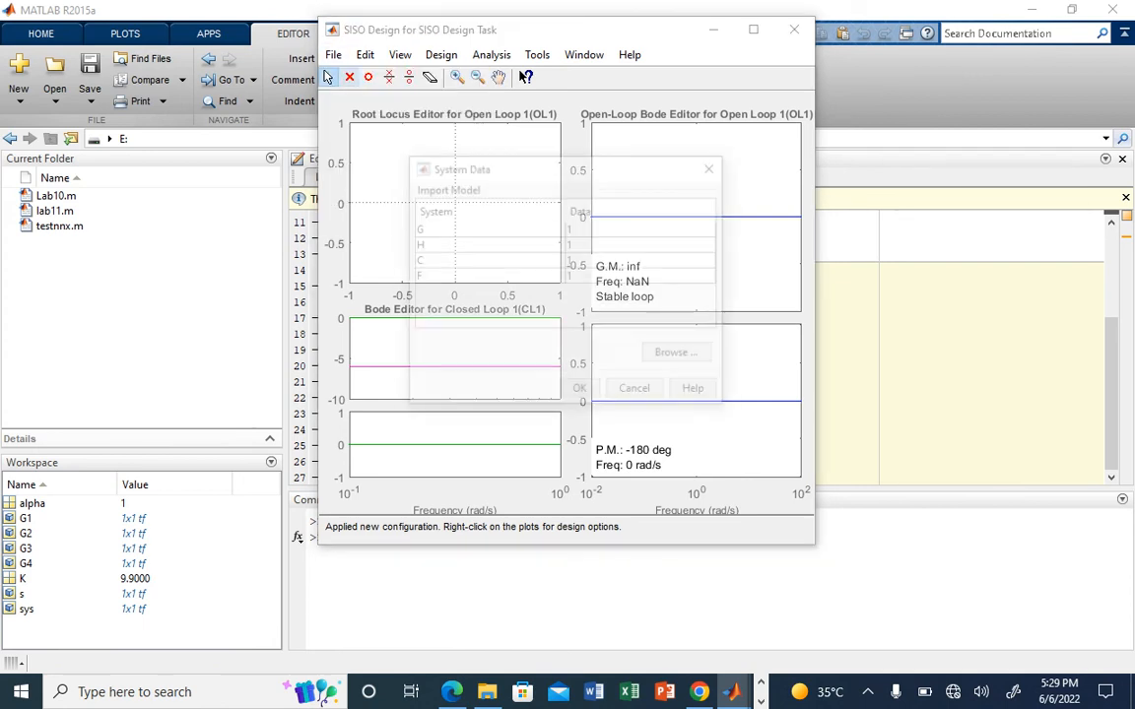
pyautogui.doubleClick(642, 228)
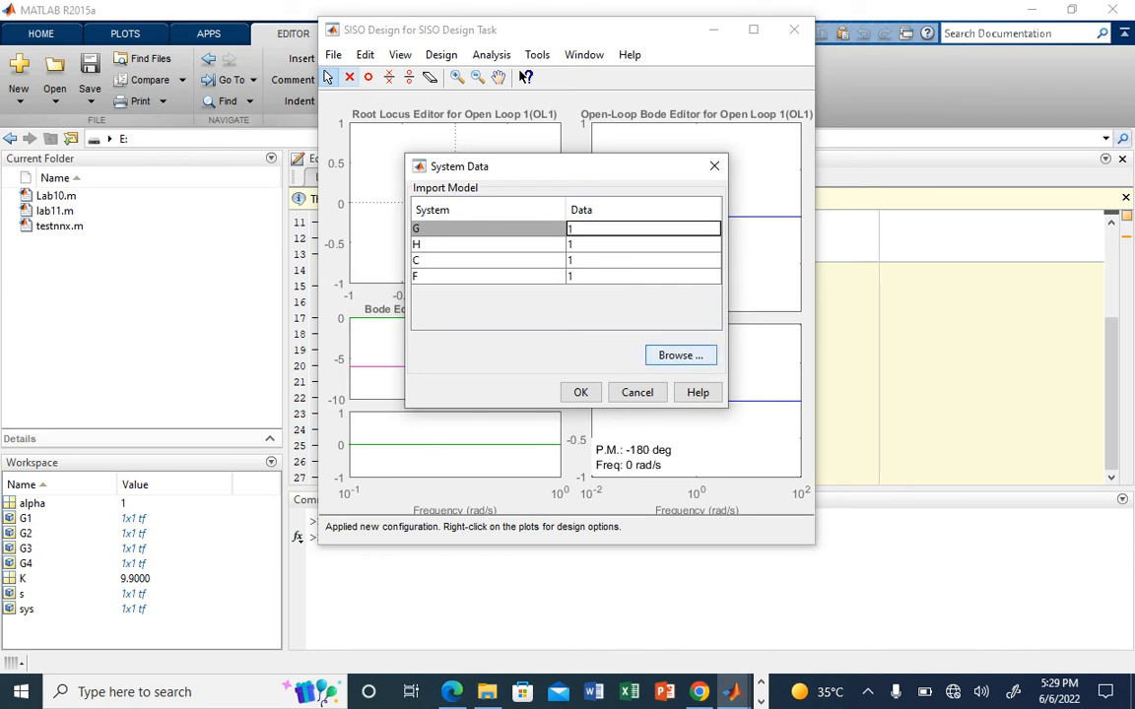
pyautogui.click(680, 355)
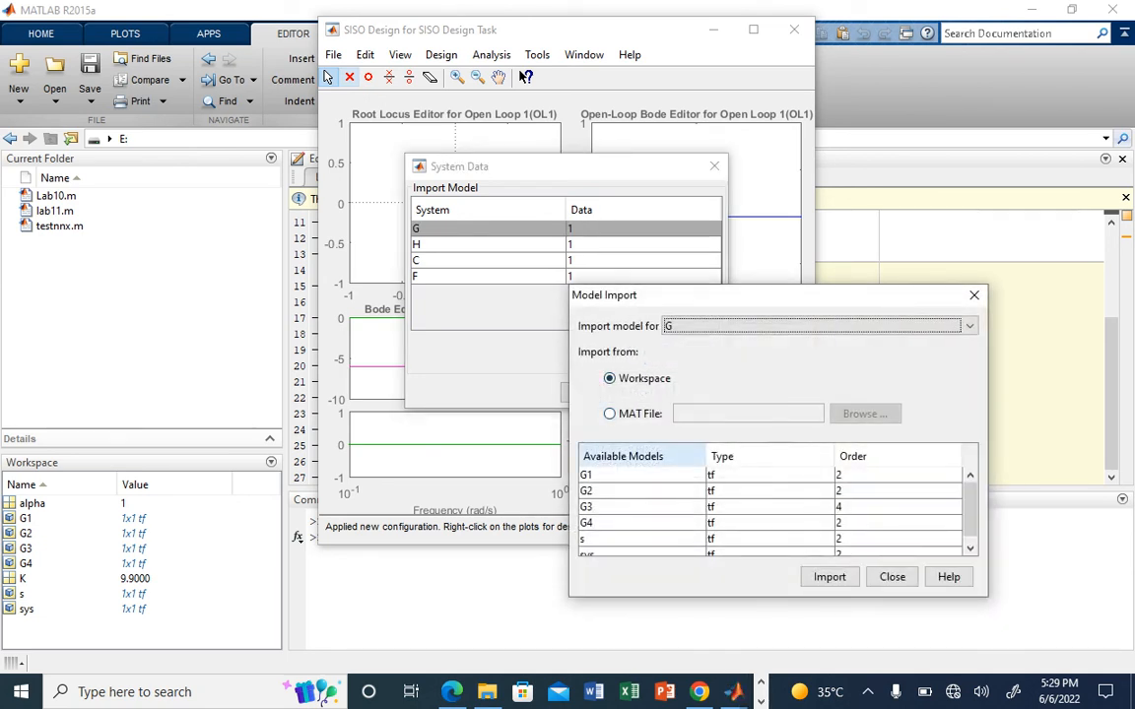
pyautogui.click(630, 523)
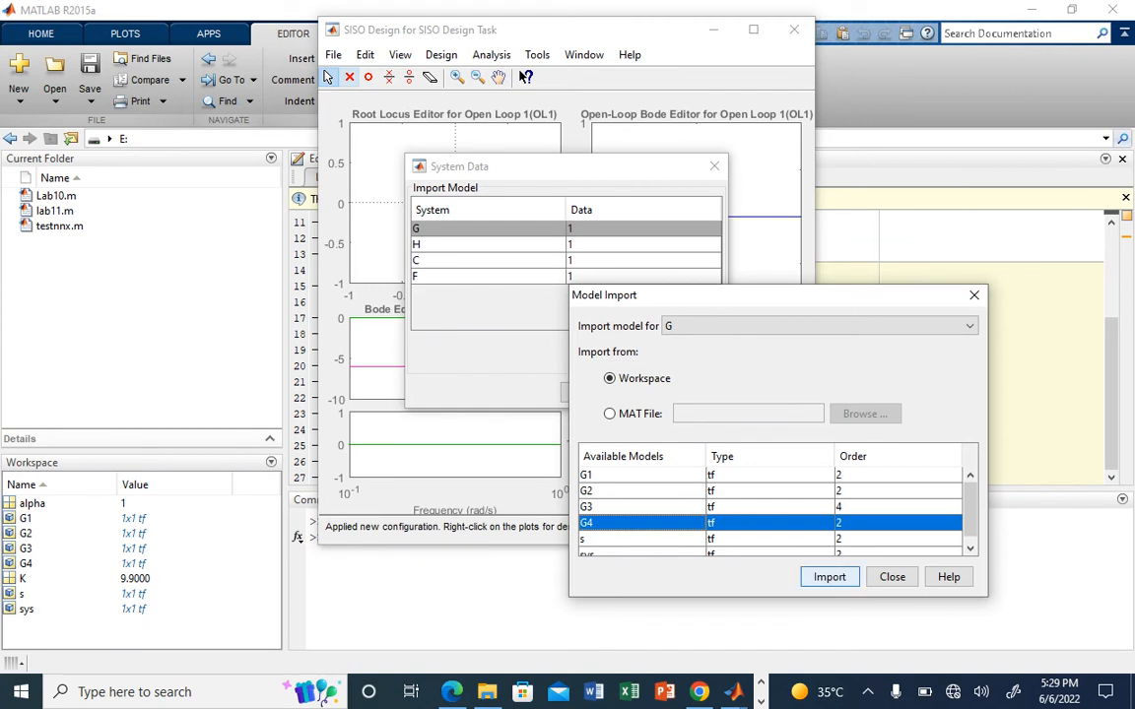
pyautogui.click(829, 578)
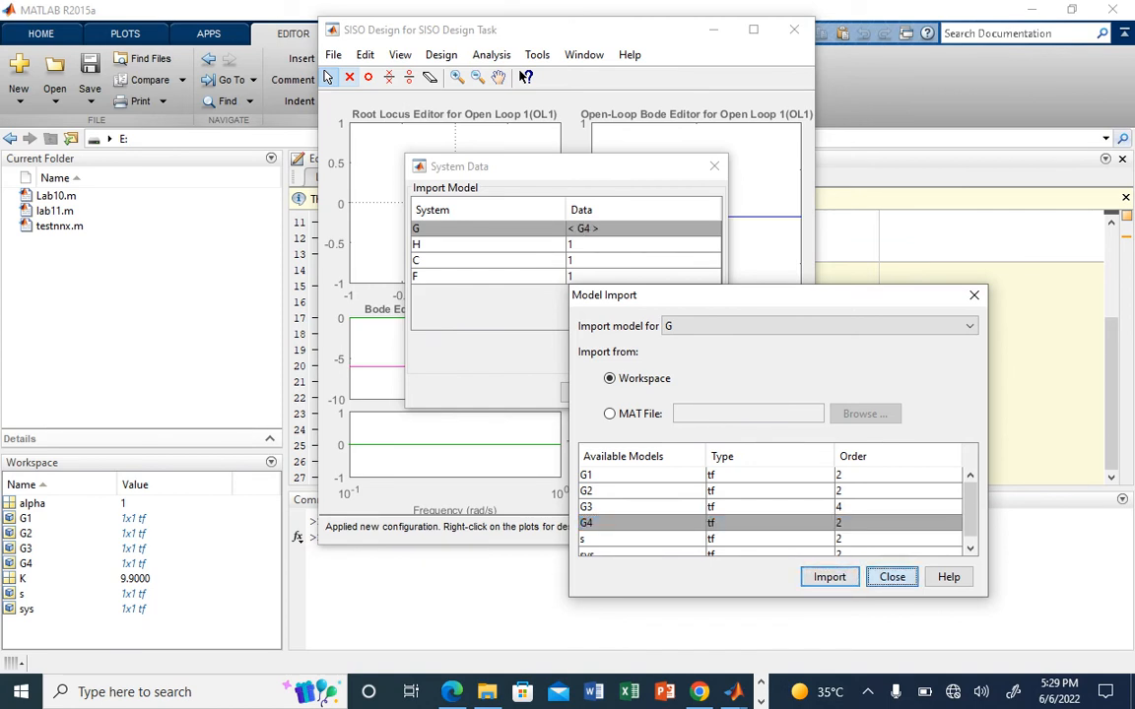
pyautogui.click(892, 578)
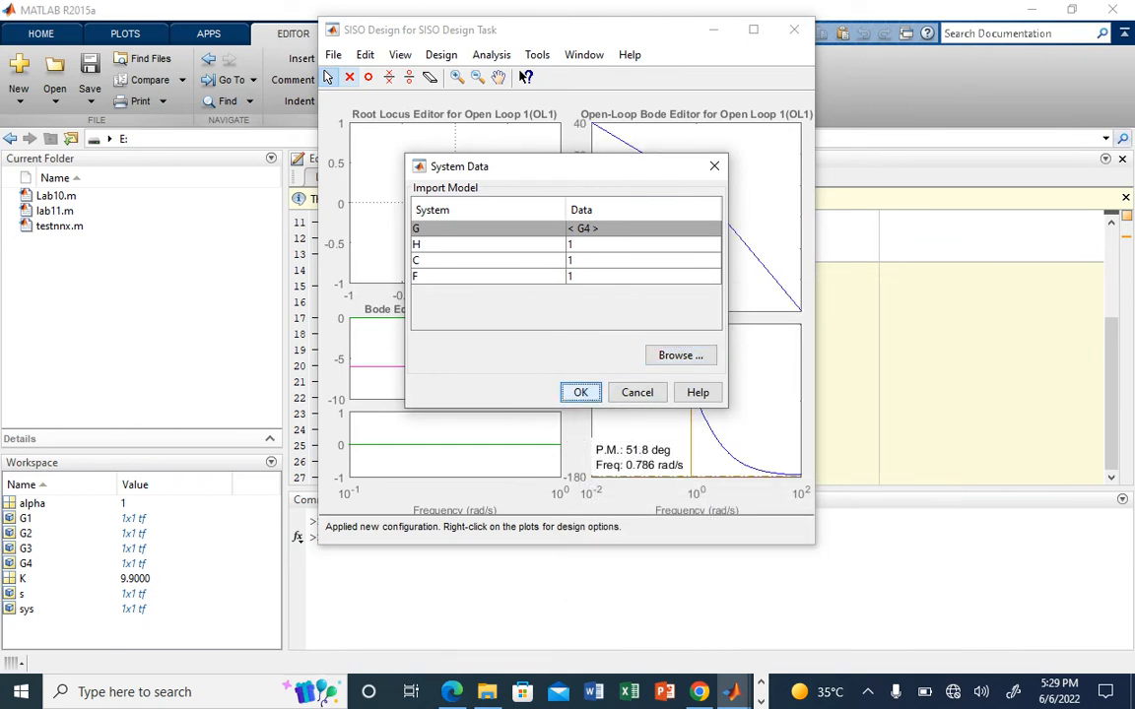
pyautogui.click(580, 392)
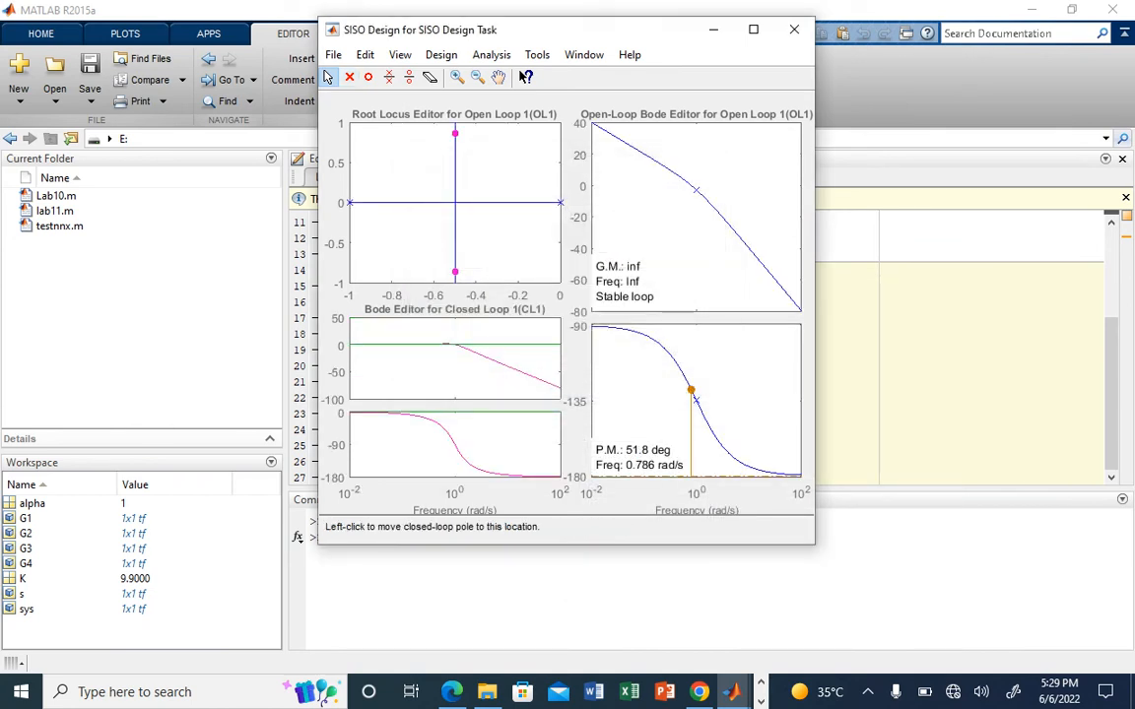
# Step: Move the upper closed-loop pole along the root locus to a loop gain of about 0.36, and view the compensator and graphical tuning settings
pyautogui.moveTo(454, 133); pyautogui.dragTo(454, 175)
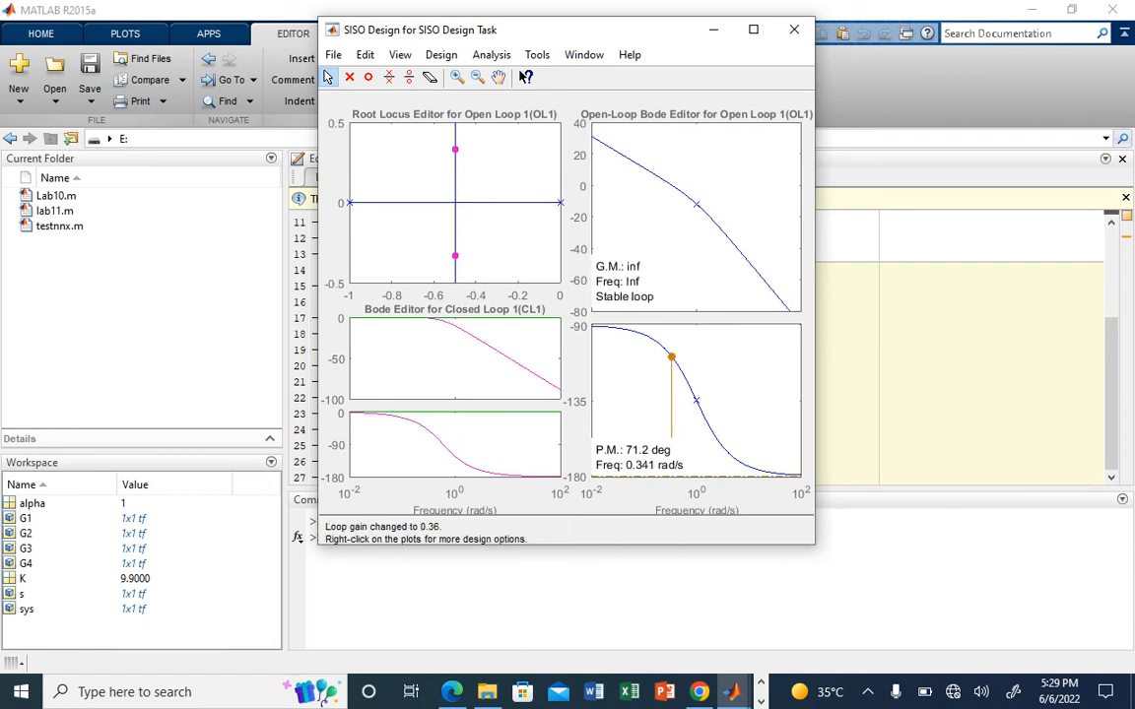
pyautogui.click(732, 691)
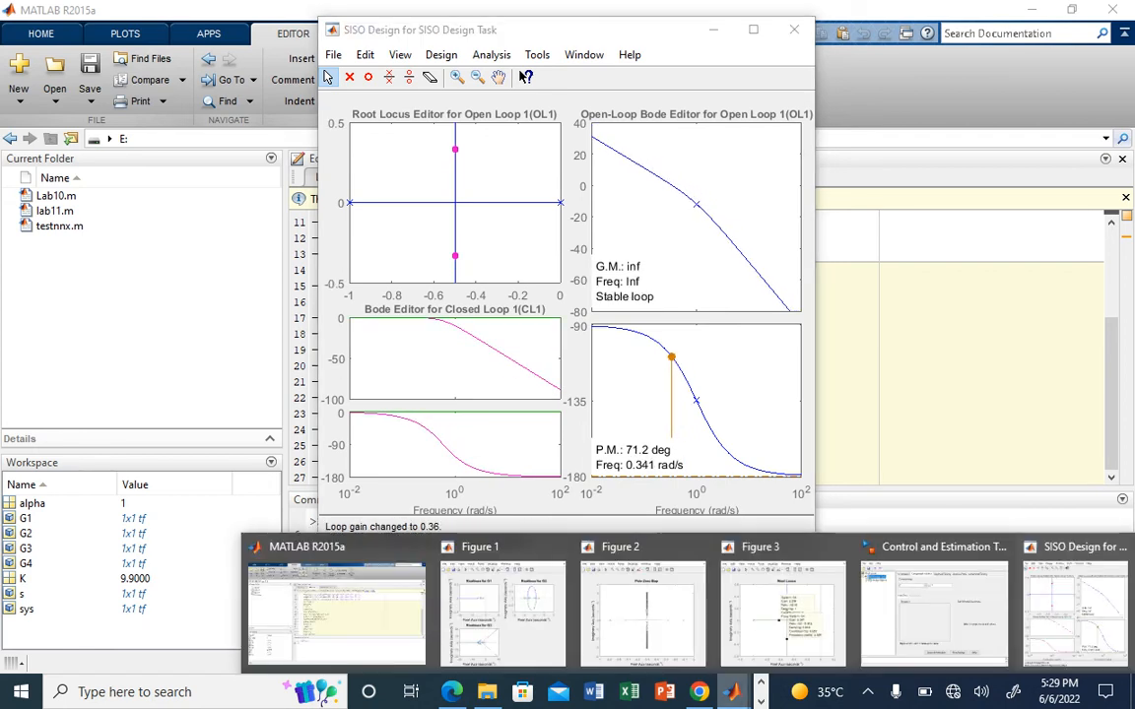
pyautogui.click(934, 606)
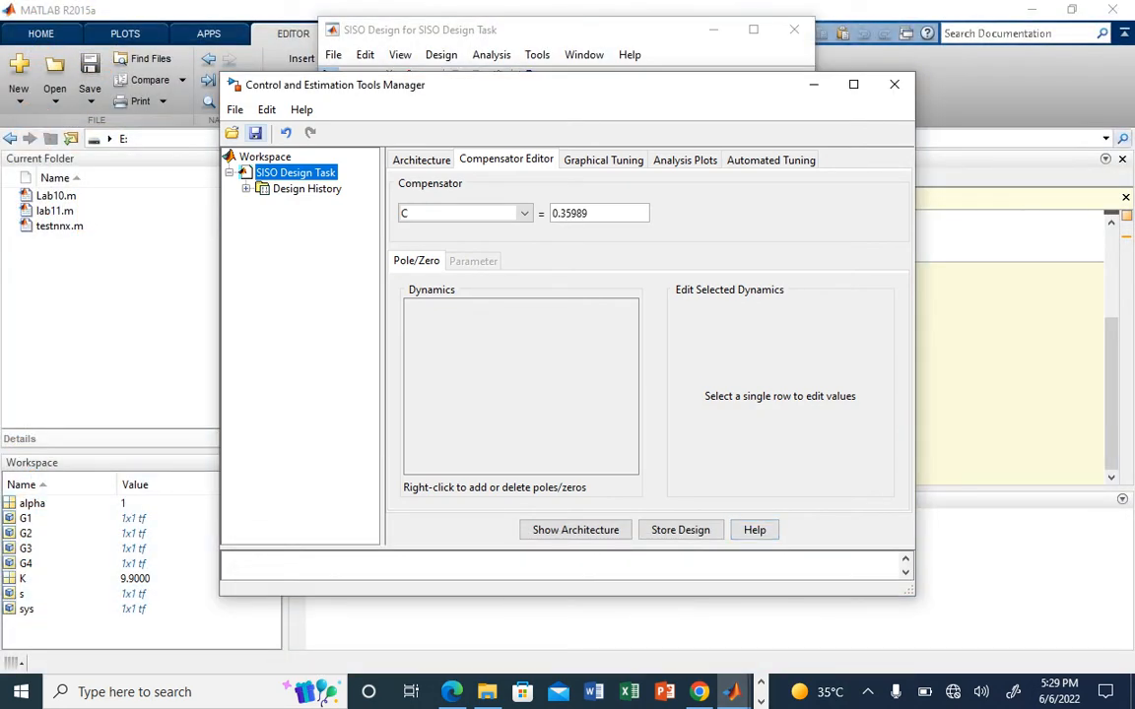
pyautogui.click(602, 160)
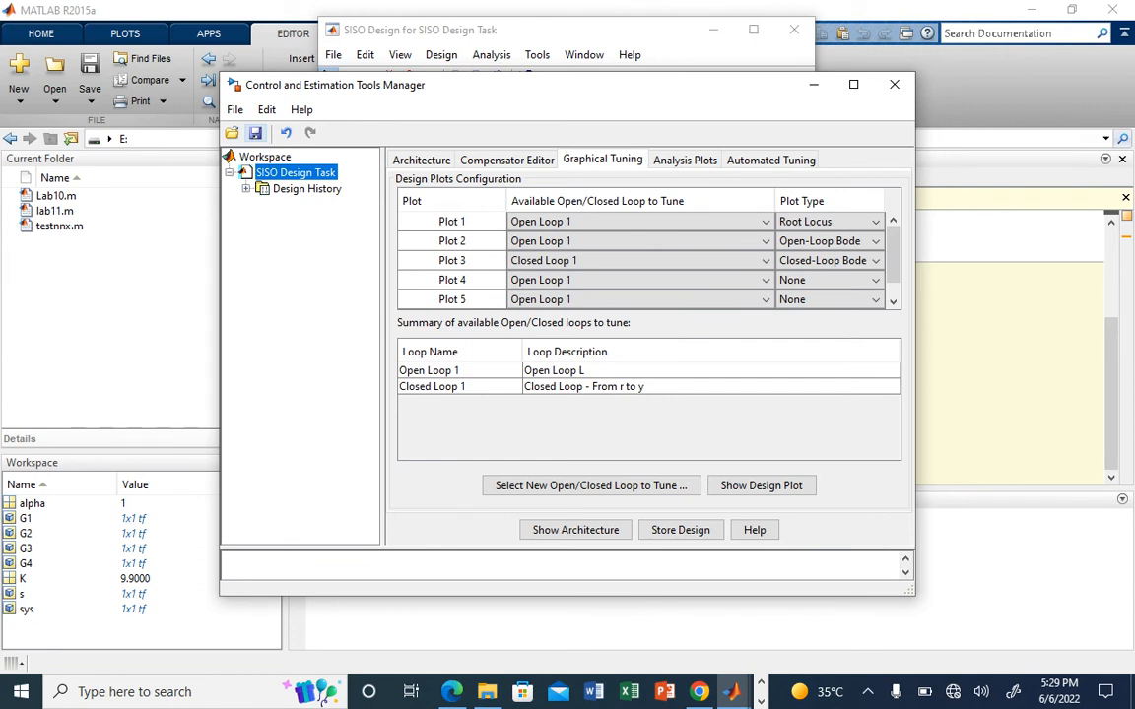
# Step: Set analysis Plot 1 to Step and include the Closed Loop r to y response
pyautogui.click(684, 160)
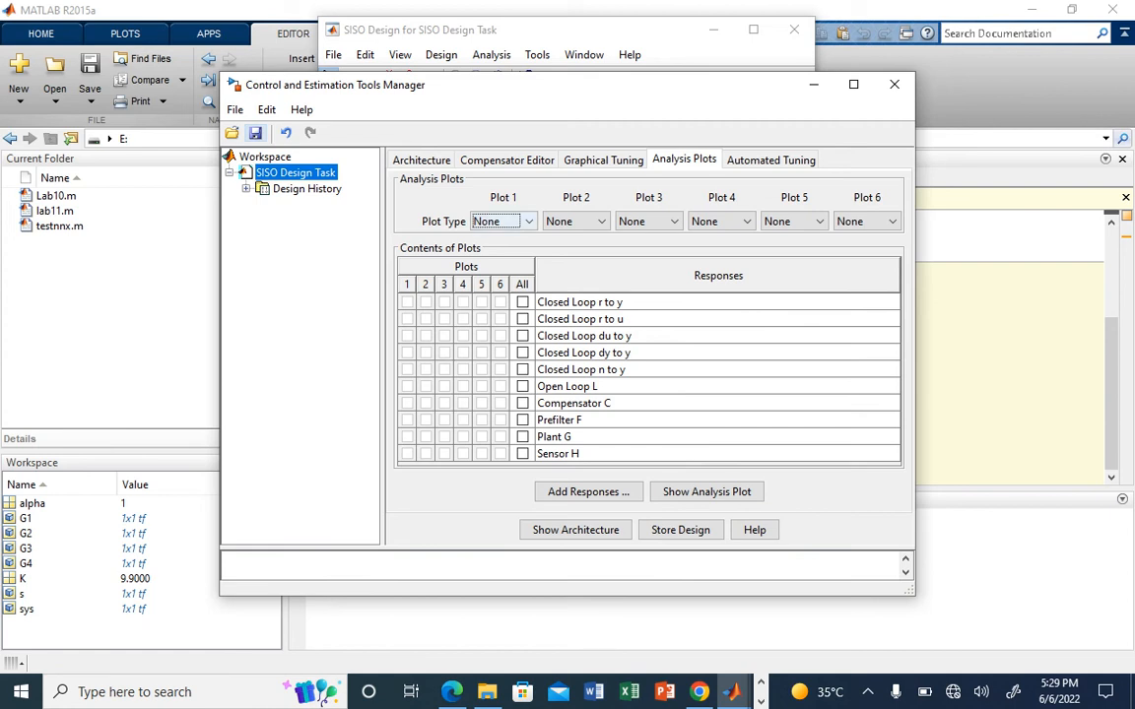
pyautogui.click(528, 222)
pyautogui.click(493, 256)
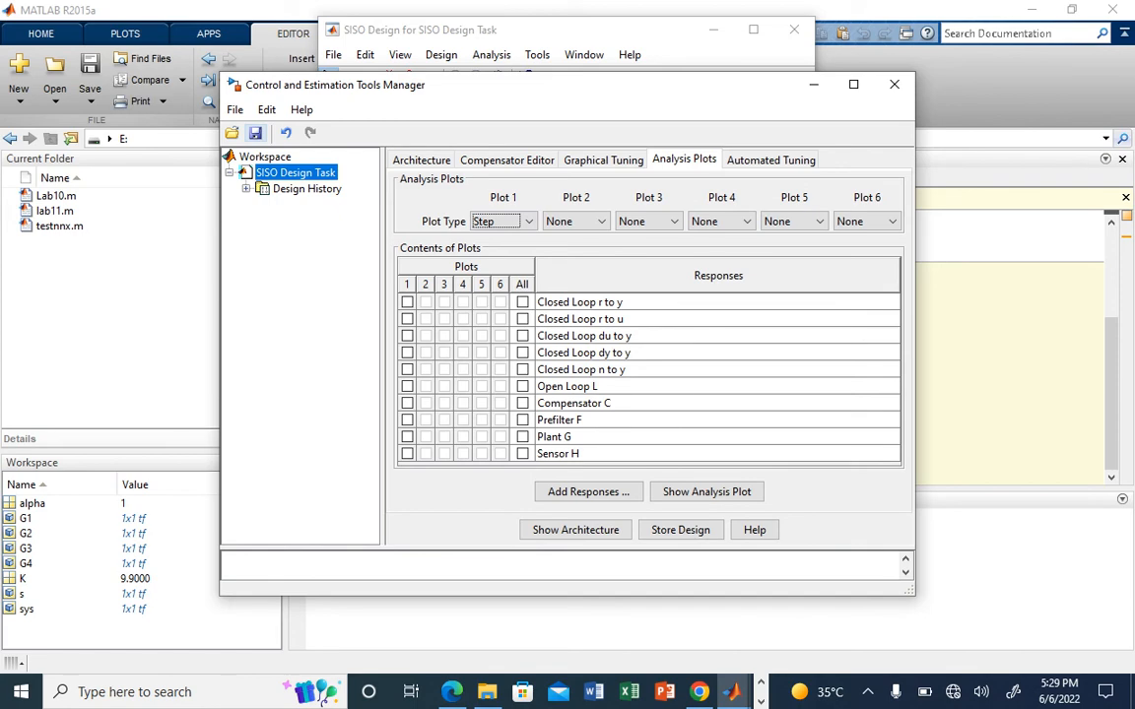
pyautogui.click(522, 302)
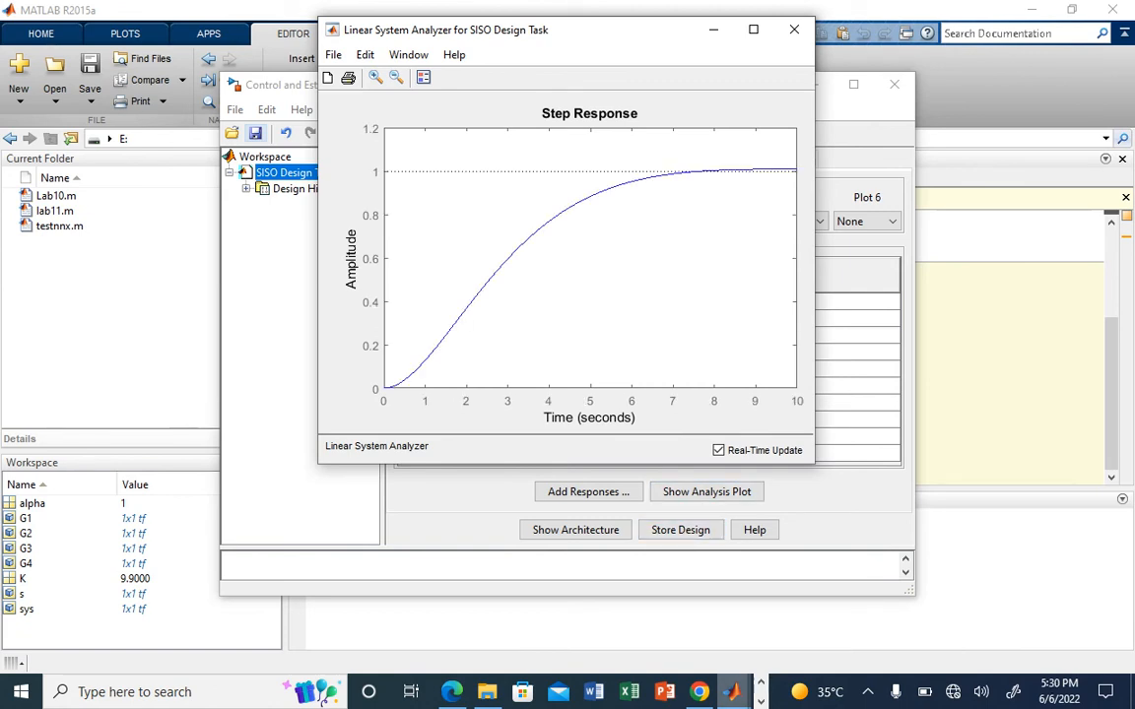
# Step: Move the upper closed-loop pole in the SISO Design root locus to a loop gain of about 0.274, and view the updated step response
pyautogui.click(732, 691)
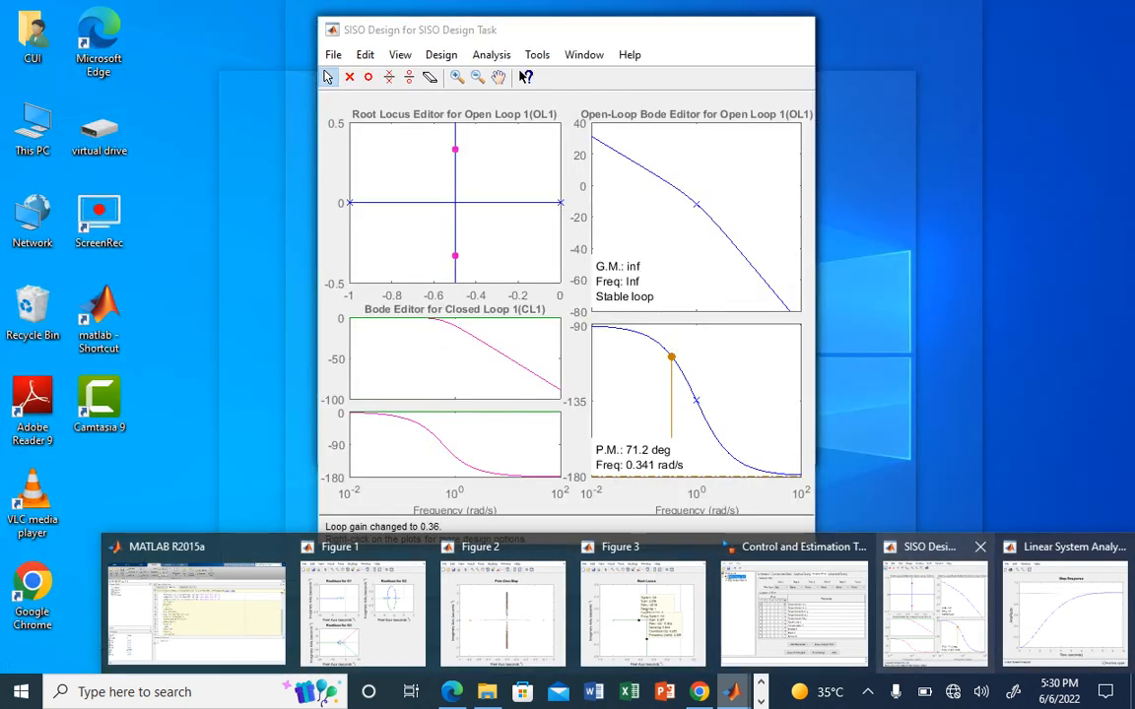
pyautogui.click(961, 613)
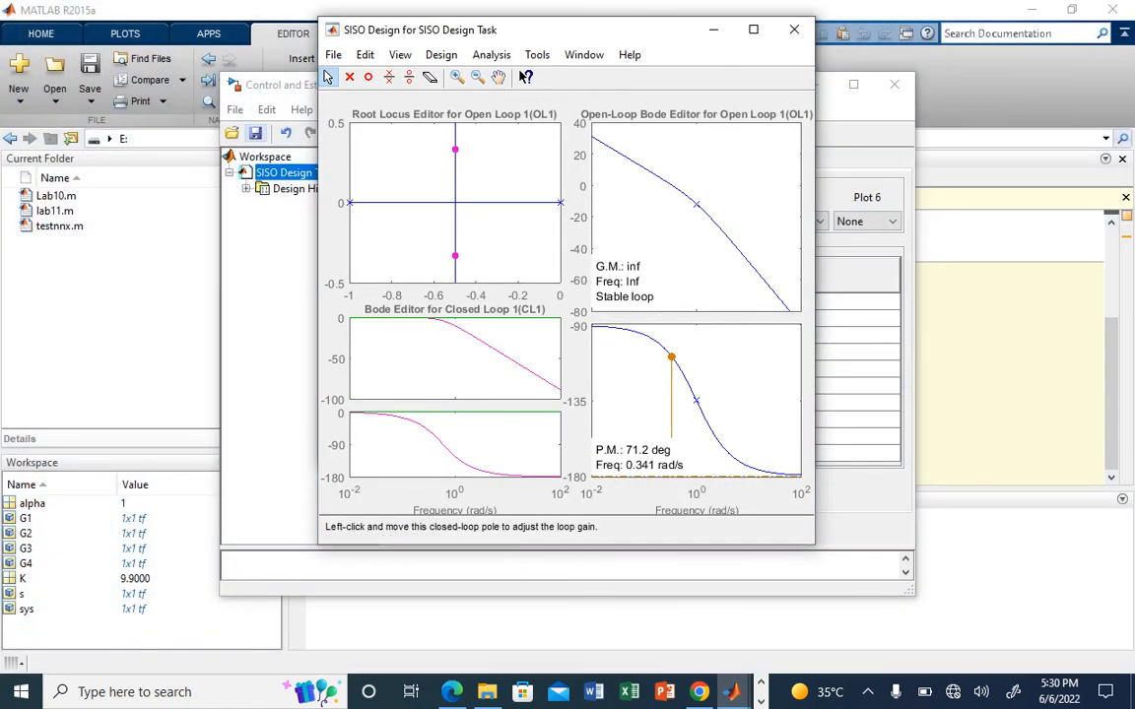
pyautogui.moveTo(454, 149); pyautogui.dragTo(454, 178)
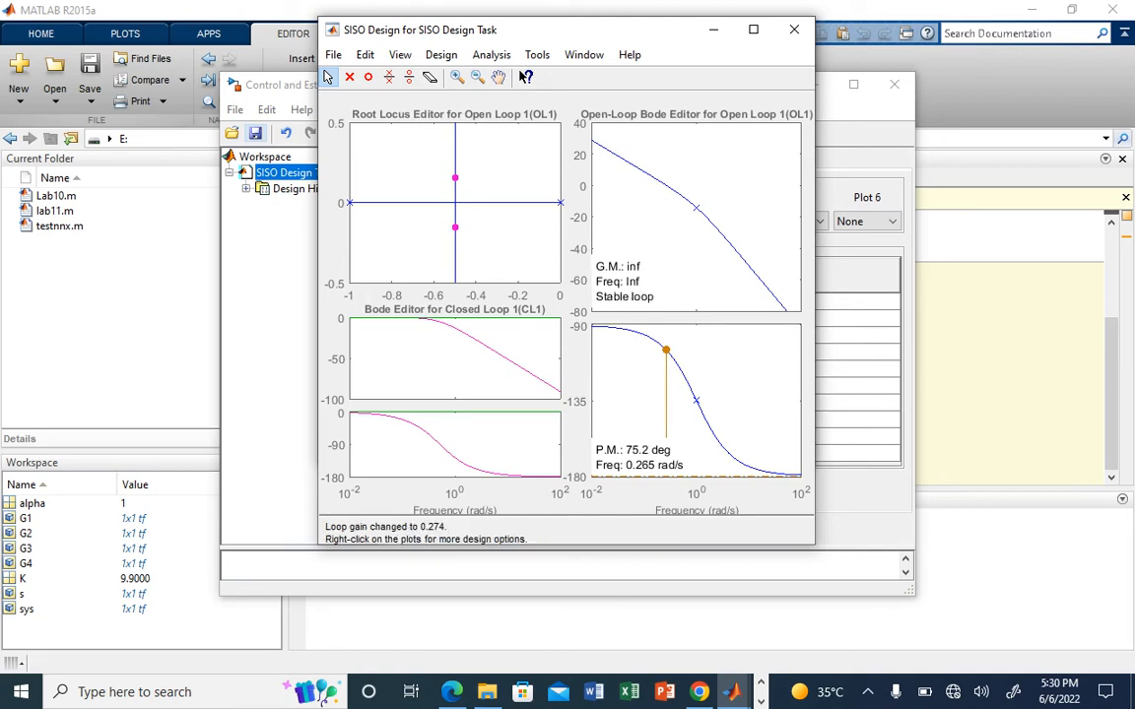
pyautogui.moveTo(730, 692)
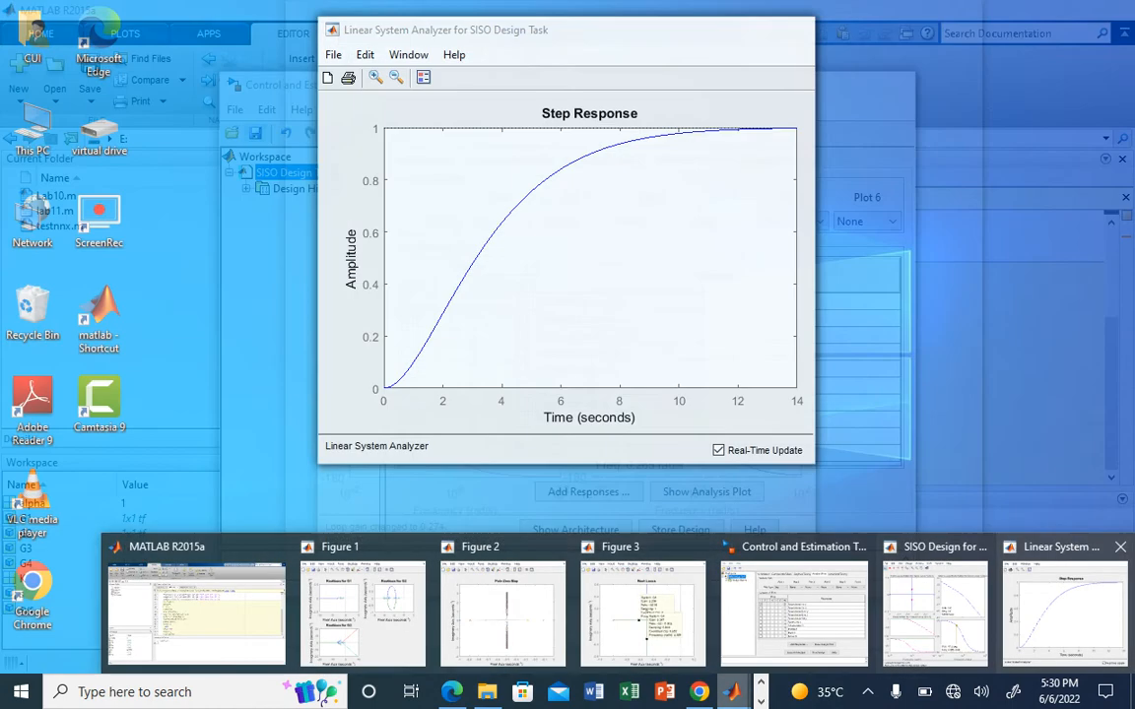
pyautogui.click(1064, 610)
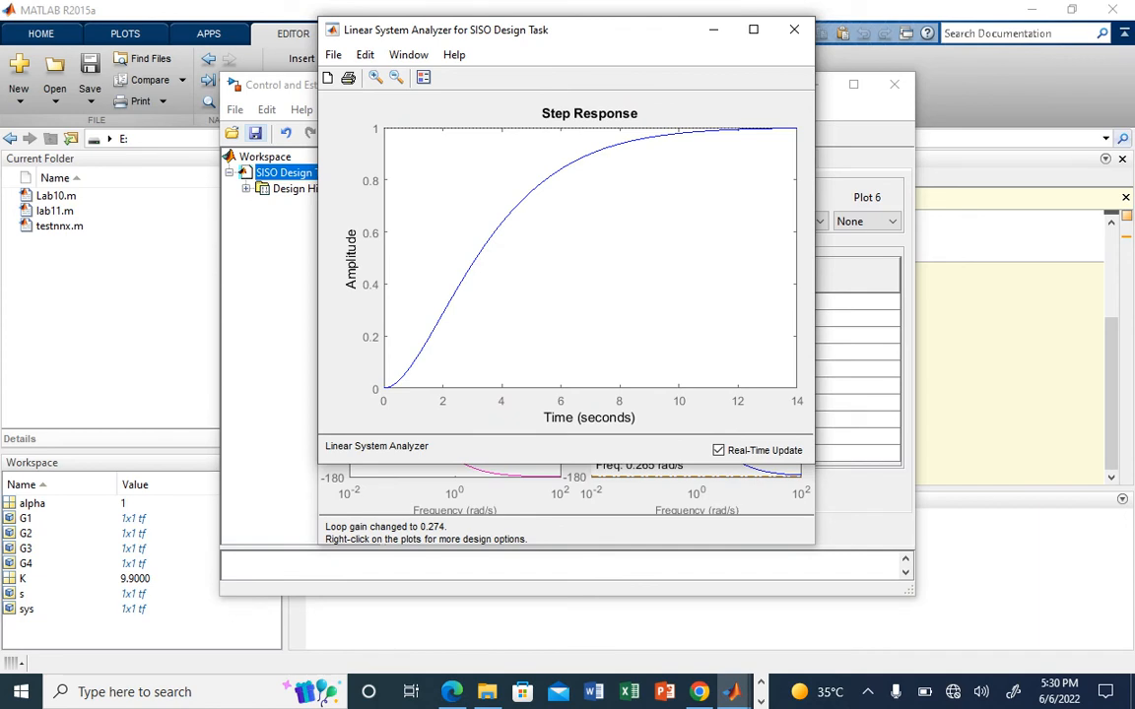
# Step: Set analysis Plot 2 to Step with only the Closed Loop r to u response, and view both step responses
pyautogui.click(865, 517)
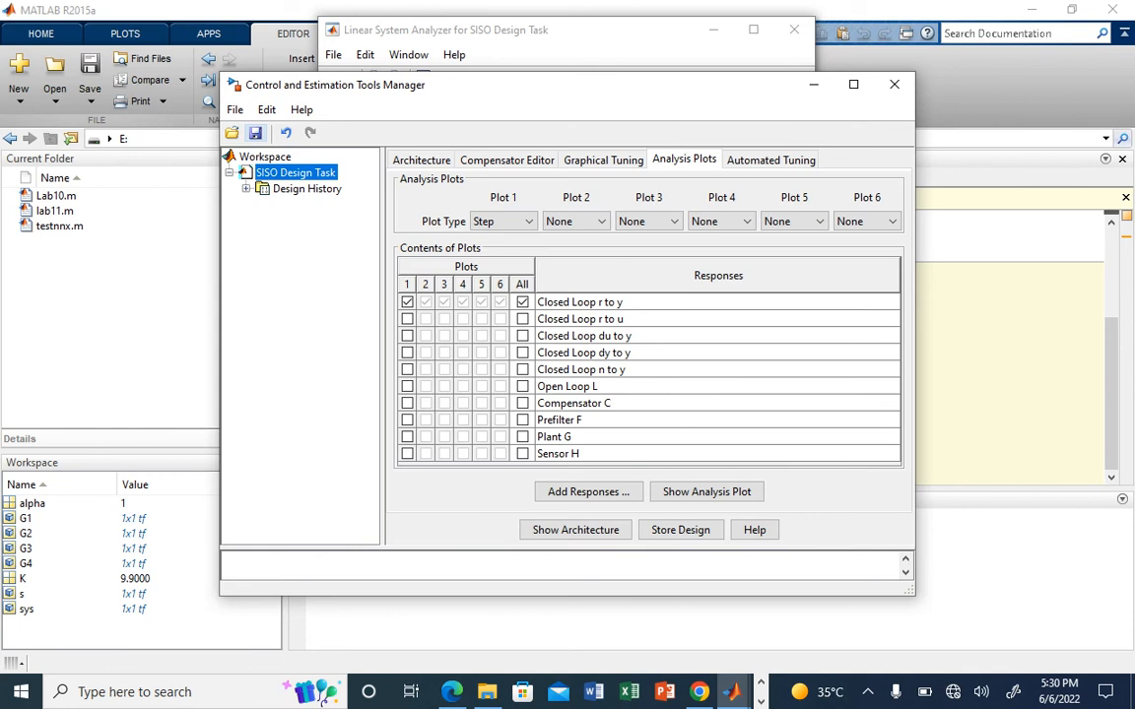
pyautogui.click(576, 221)
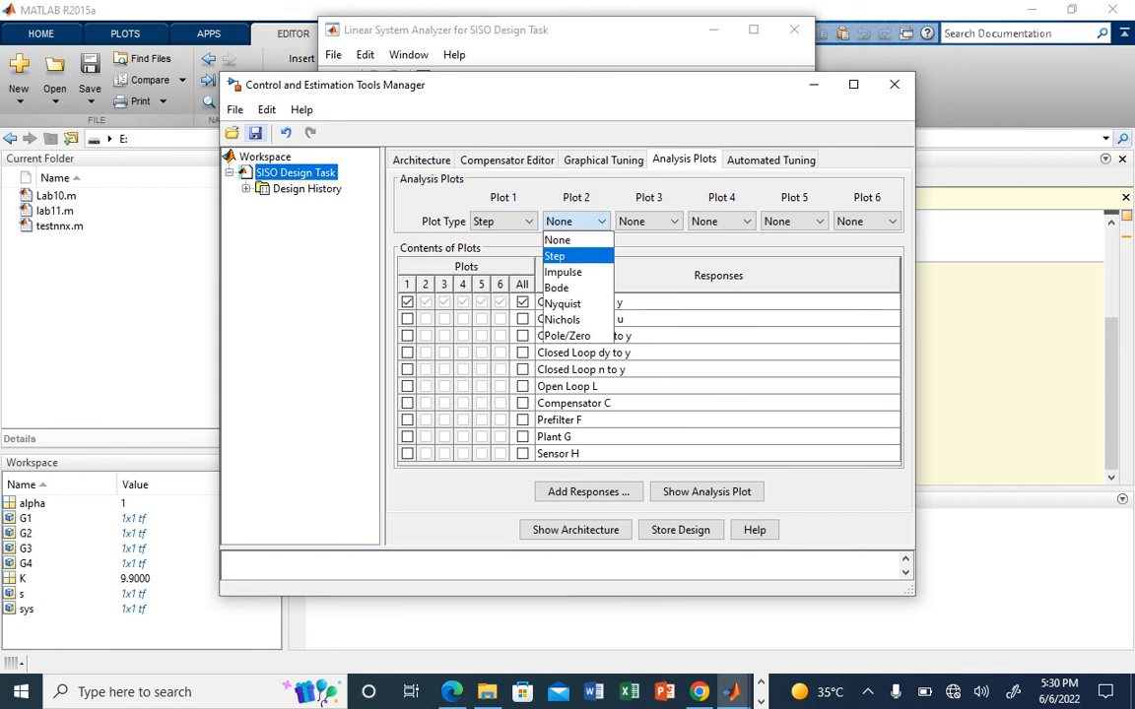
pyautogui.press('Return')
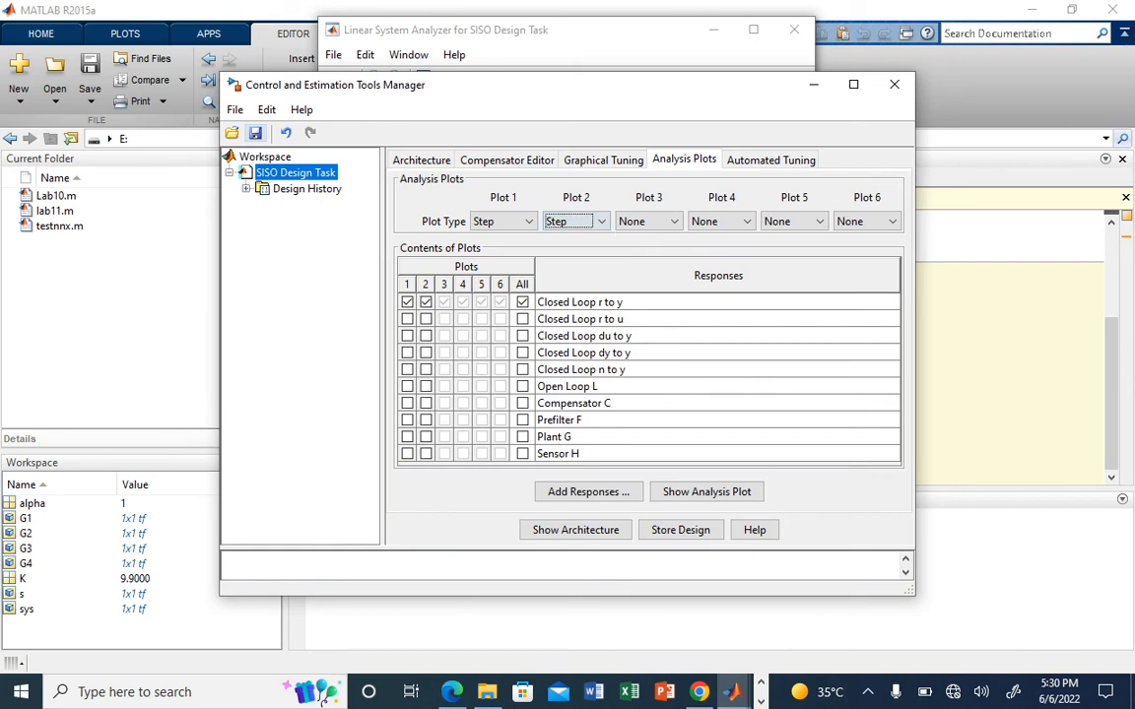
pyautogui.click(426, 303)
pyautogui.click(426, 320)
pyautogui.click(732, 691)
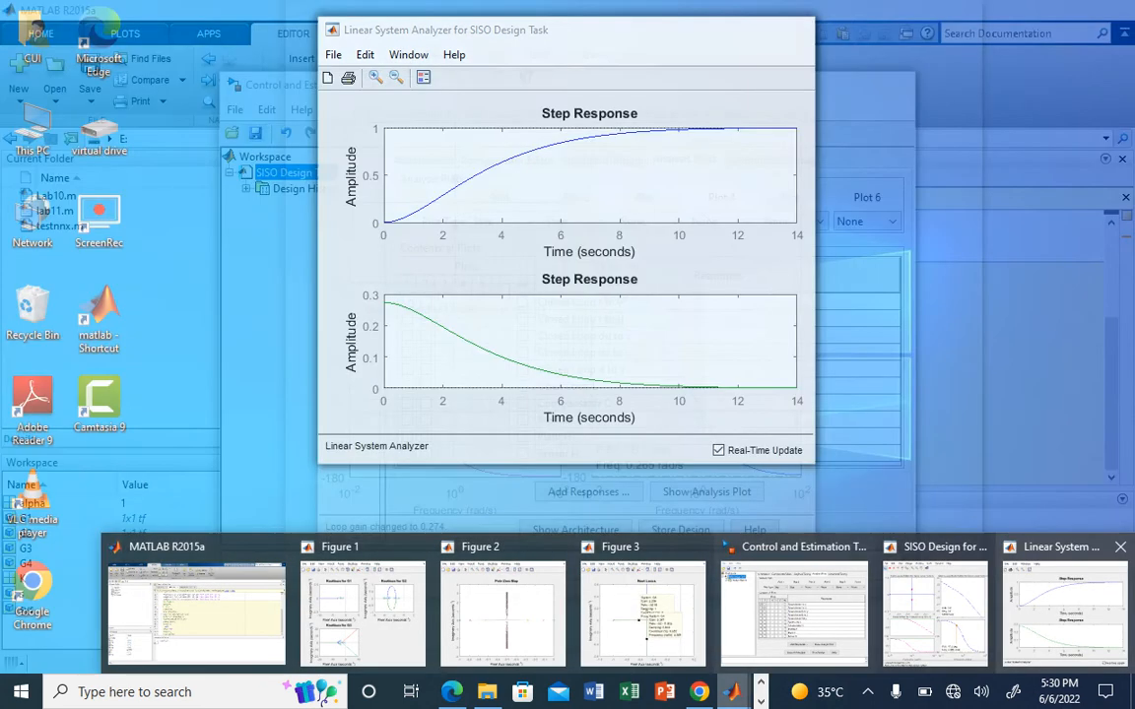
pyautogui.click(1064, 605)
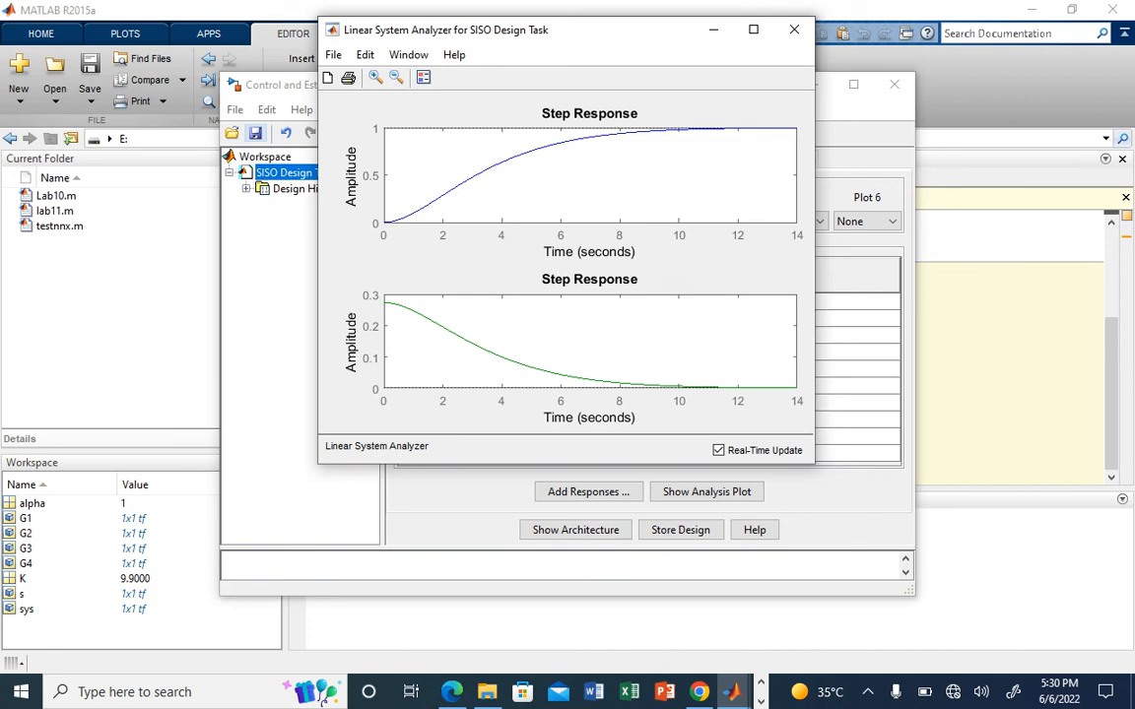
# Step: Create an optimization-based tuning task for the compensators and select compensator C with its gain for optimization
pyautogui.click(704, 511)
pyautogui.click(769, 159)
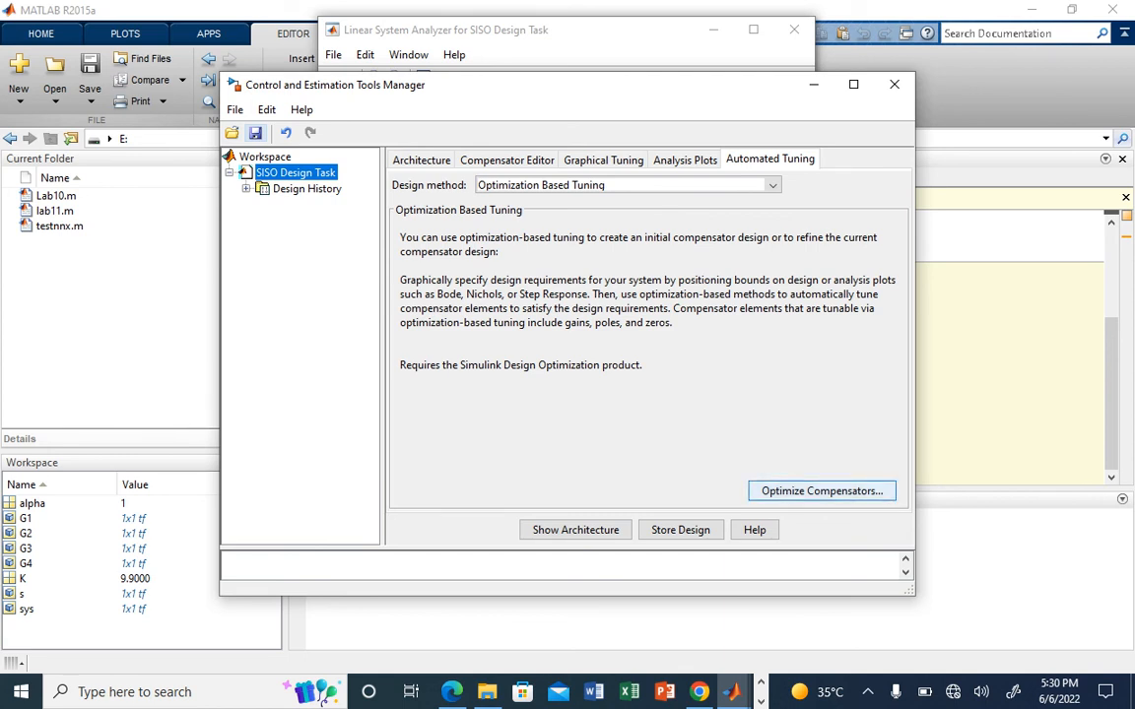
pyautogui.click(822, 491)
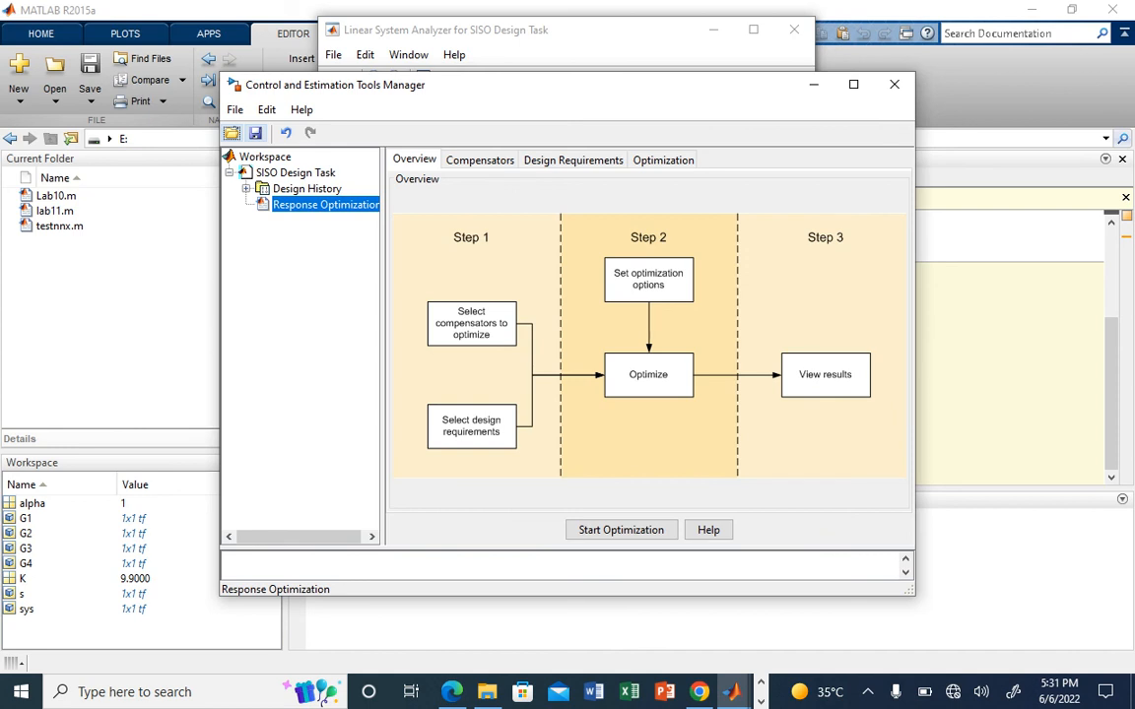
pyautogui.click(480, 159)
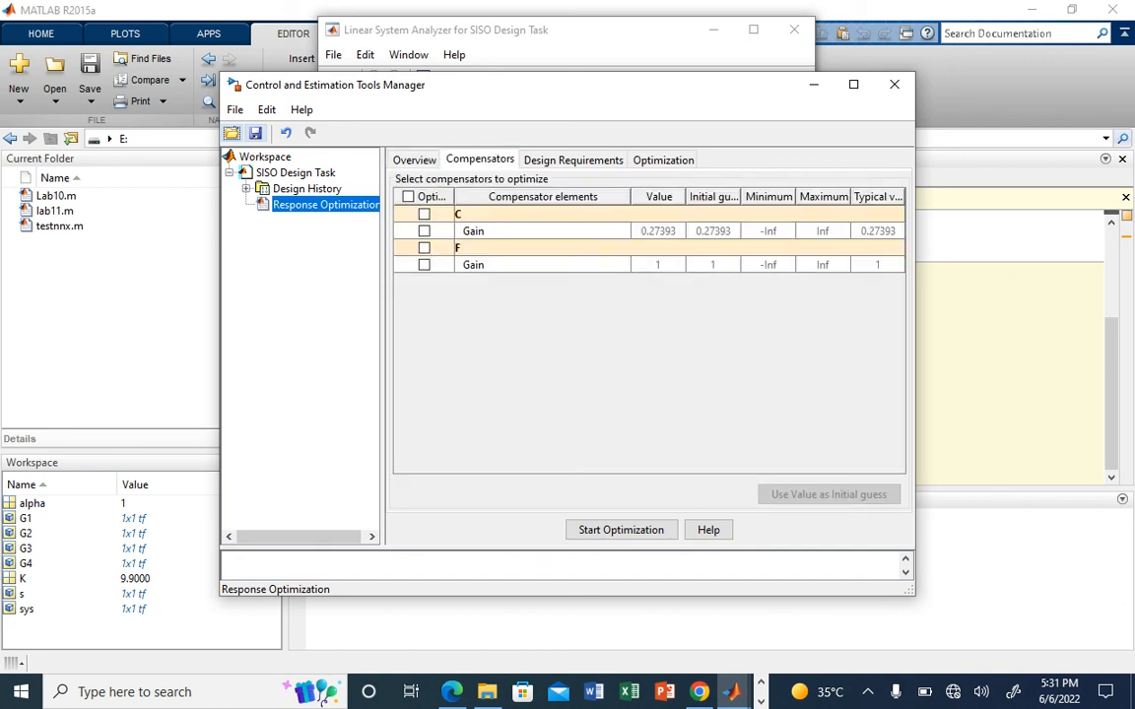
pyautogui.click(424, 214)
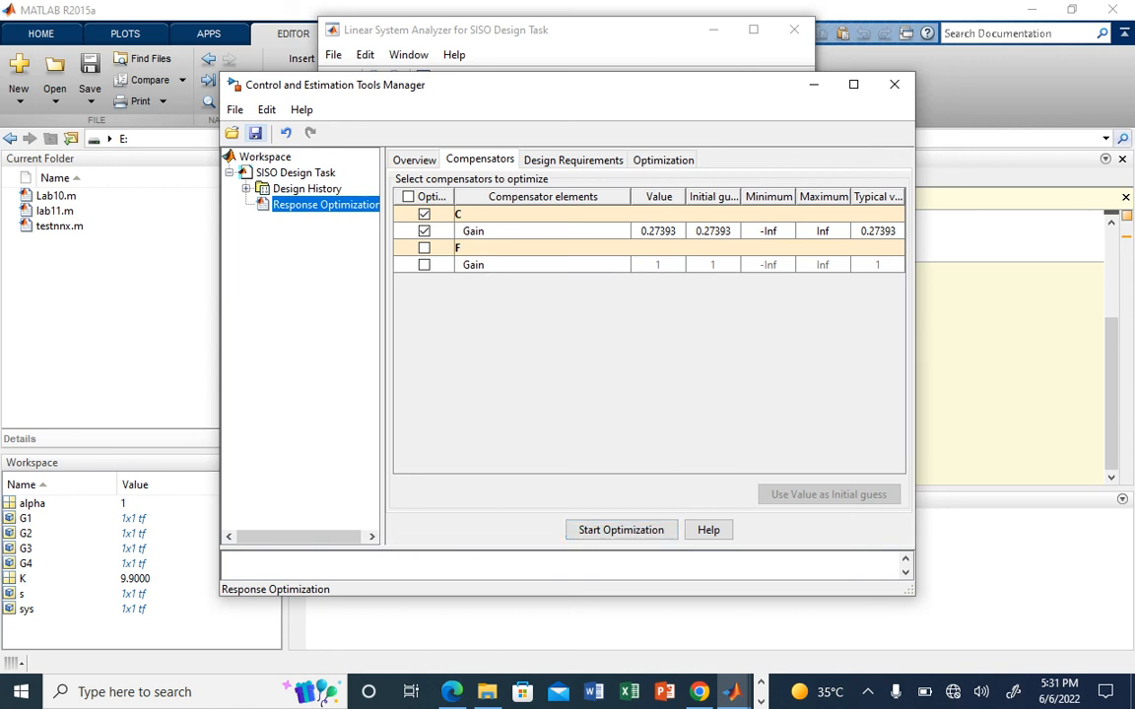
# Step: Add a step response bound for the closed loop from r to y with 5 s rise and 10 s settling times, and view the optimization progress
pyautogui.click(574, 160)
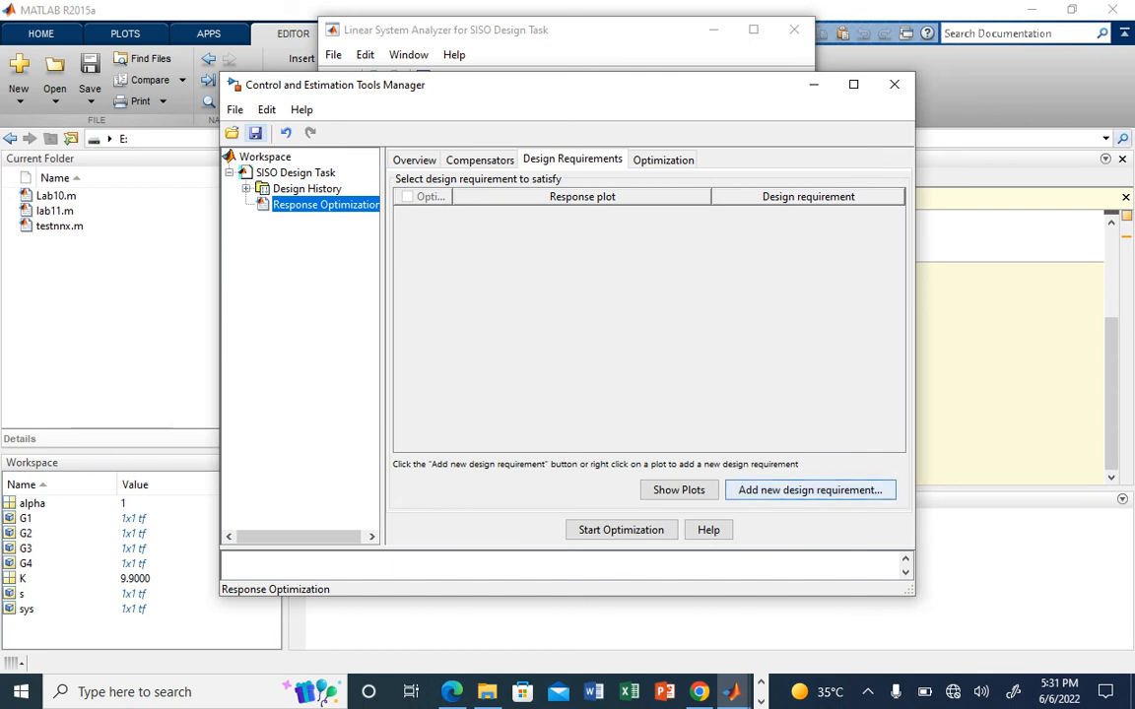
pyautogui.click(810, 490)
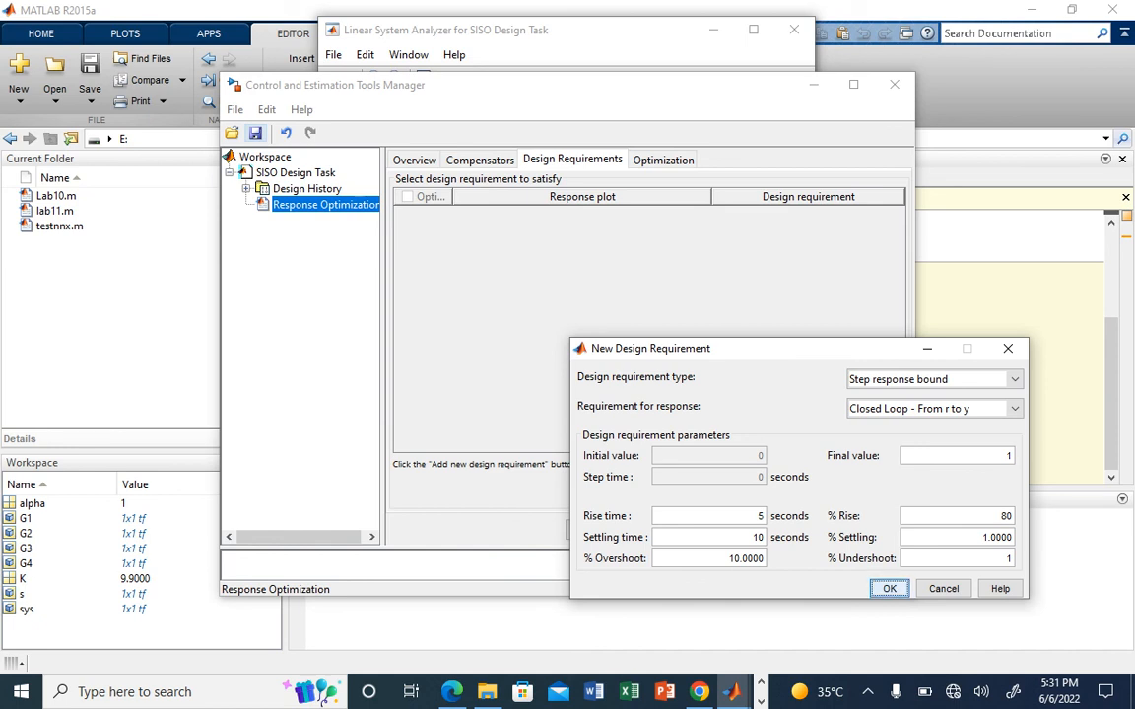
pyautogui.click(889, 588)
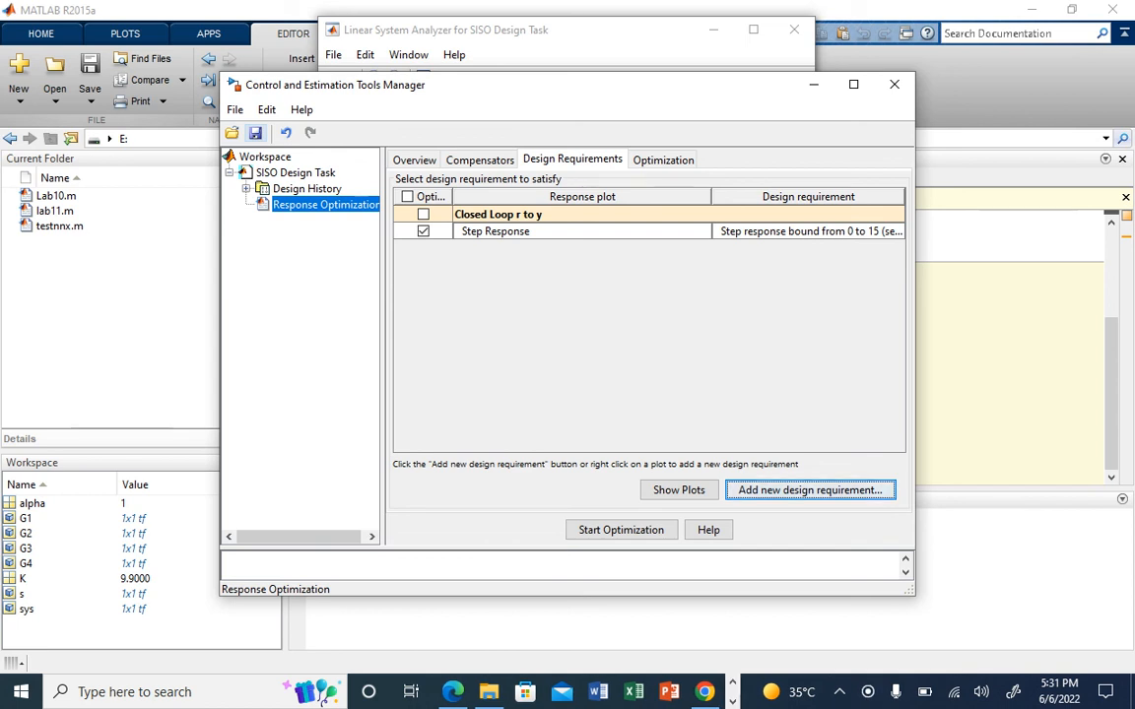
pyautogui.click(663, 160)
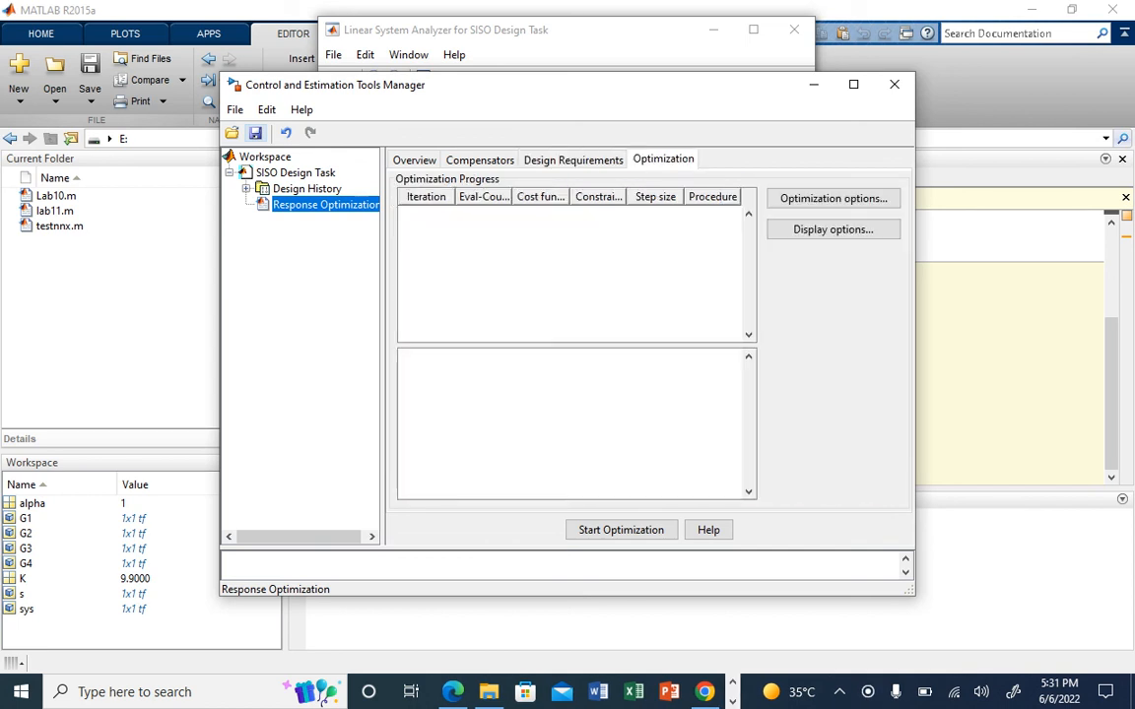
# Step: Run the response optimization for compensator C's gain and view the step responses in the maximized Linear System Analyzer
pyautogui.click(479, 160)
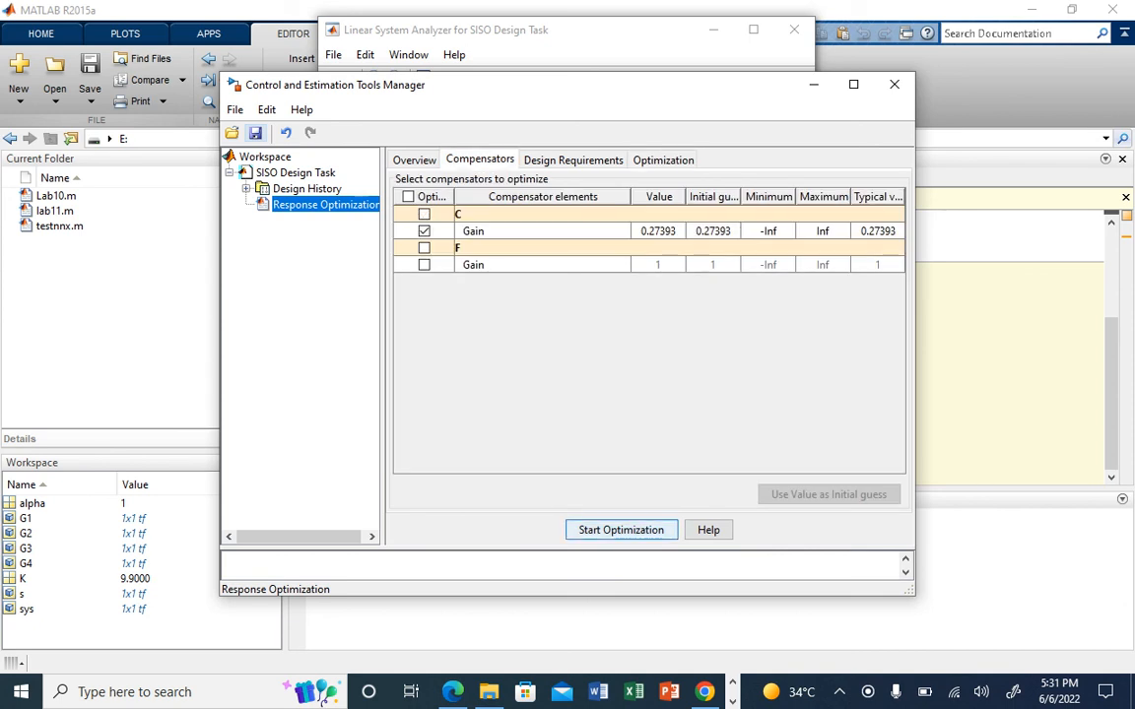
pyautogui.click(620, 530)
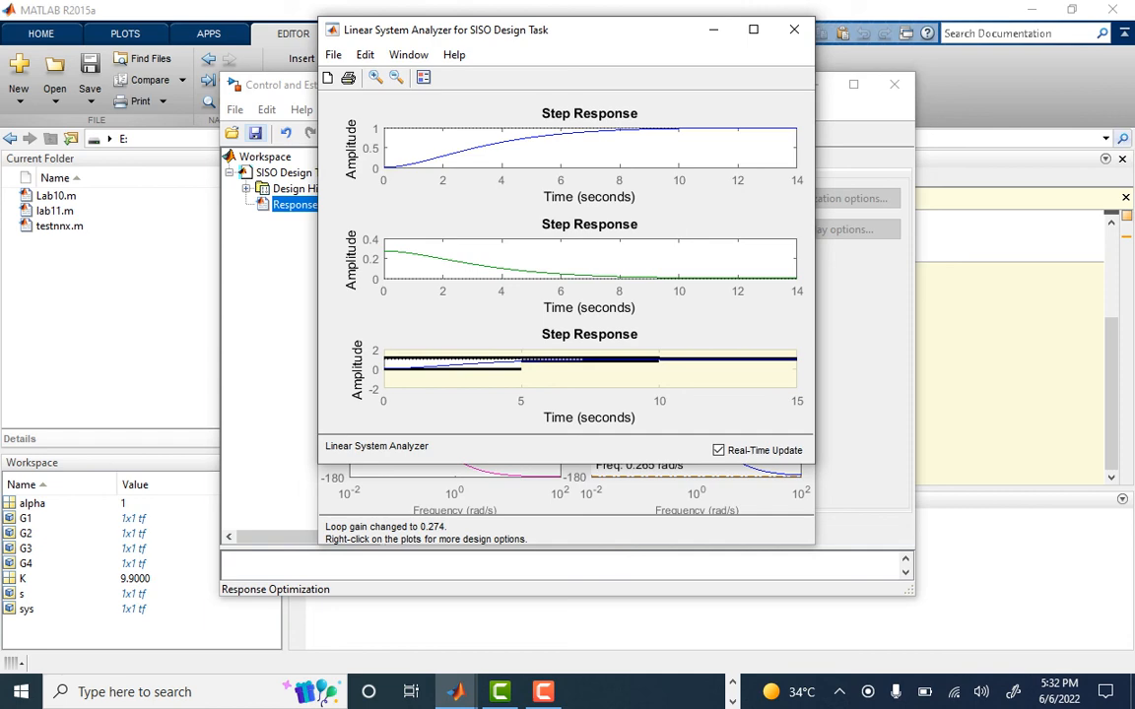
pyautogui.click(754, 29)
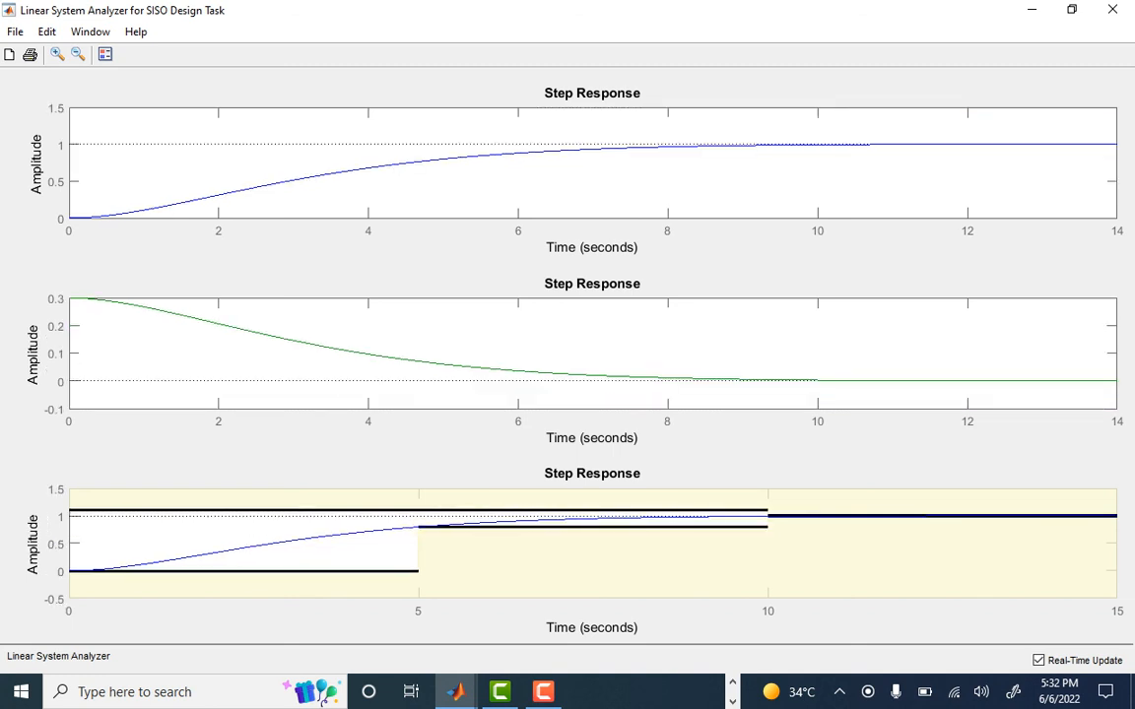
pyautogui.click(543, 692)
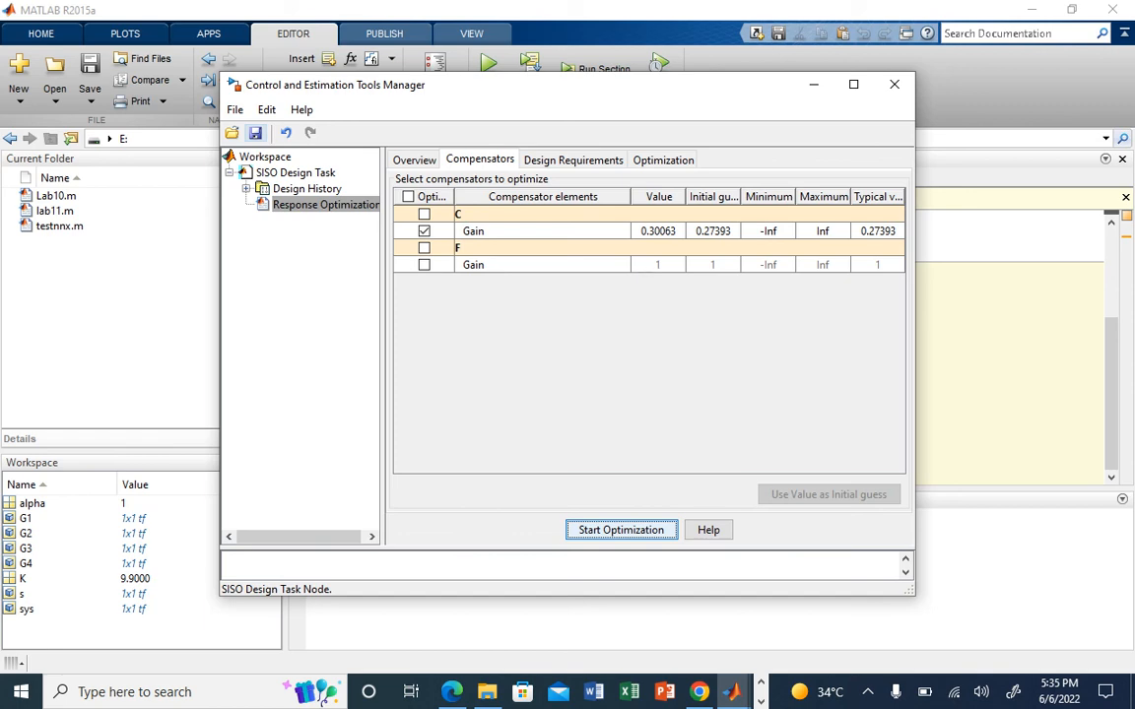
# Step: Review the SISO Design Task's architecture and compensator C in the Compensator Editor, including the option to add a pole or zero
pyautogui.click(296, 173)
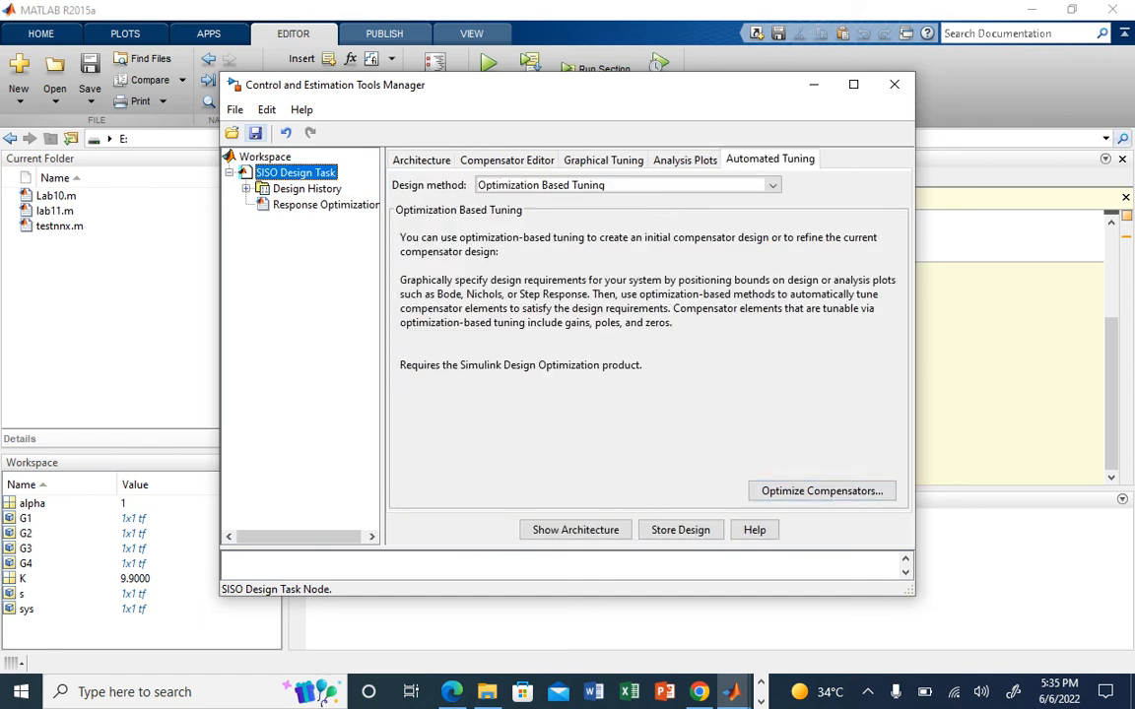
pyautogui.click(422, 159)
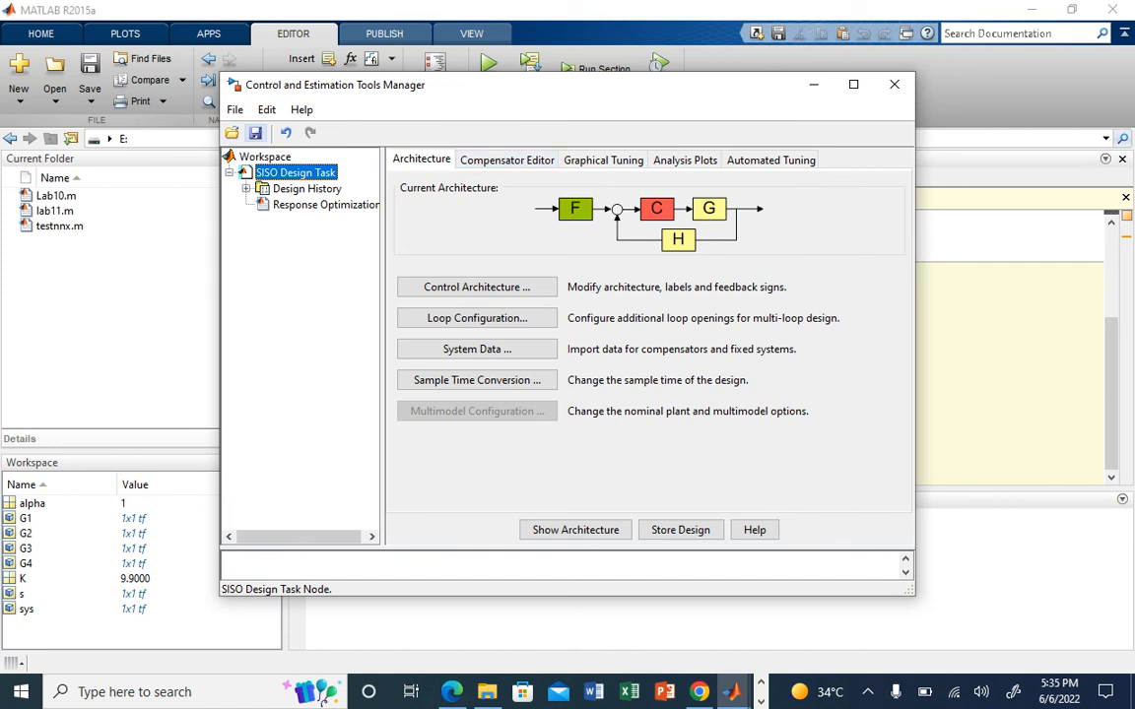
pyautogui.click(506, 159)
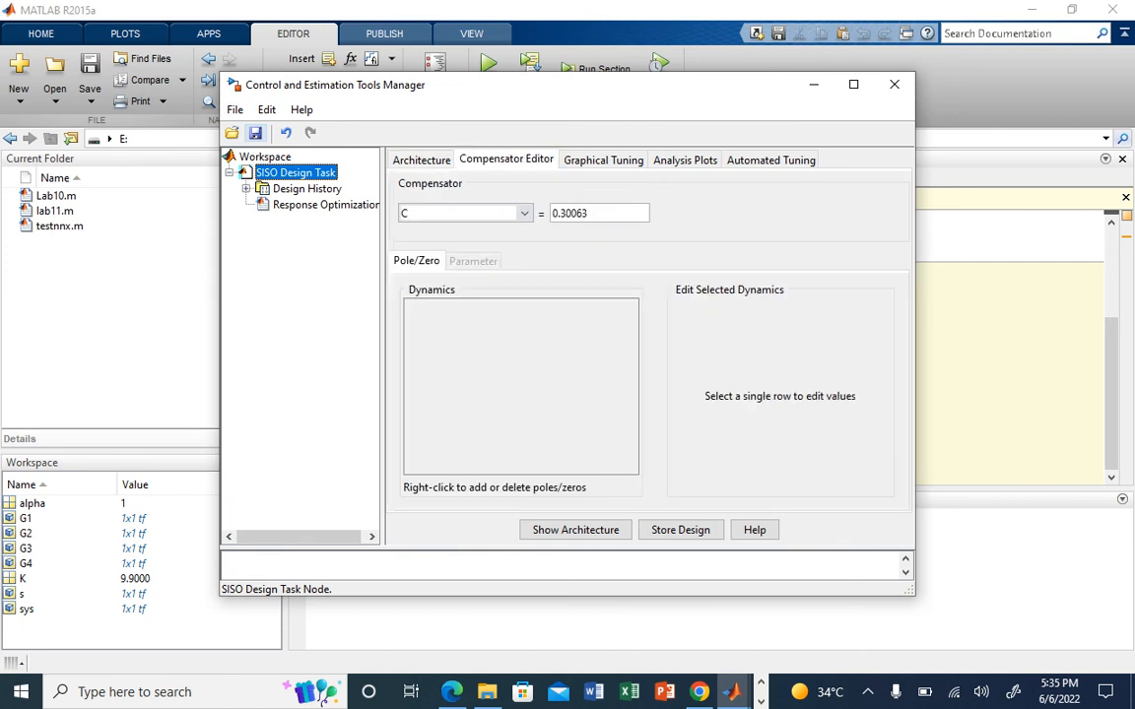
pyautogui.rightClick(572, 341)
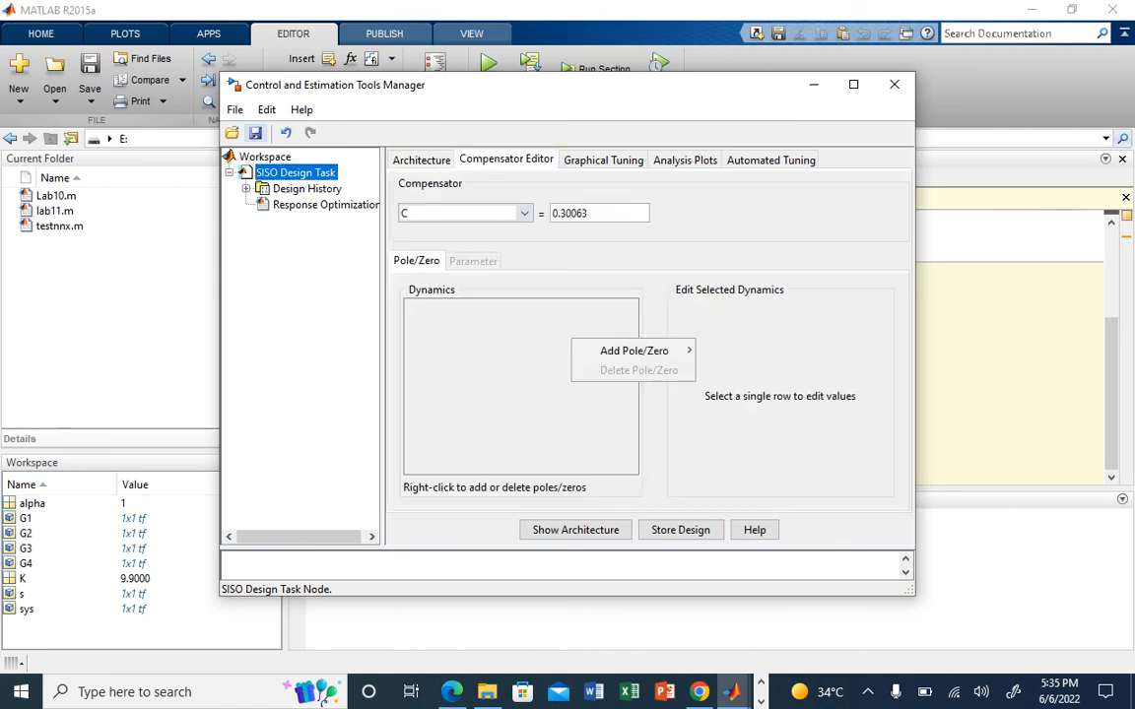
pyautogui.moveTo(633, 351)
pyautogui.press('Escape')
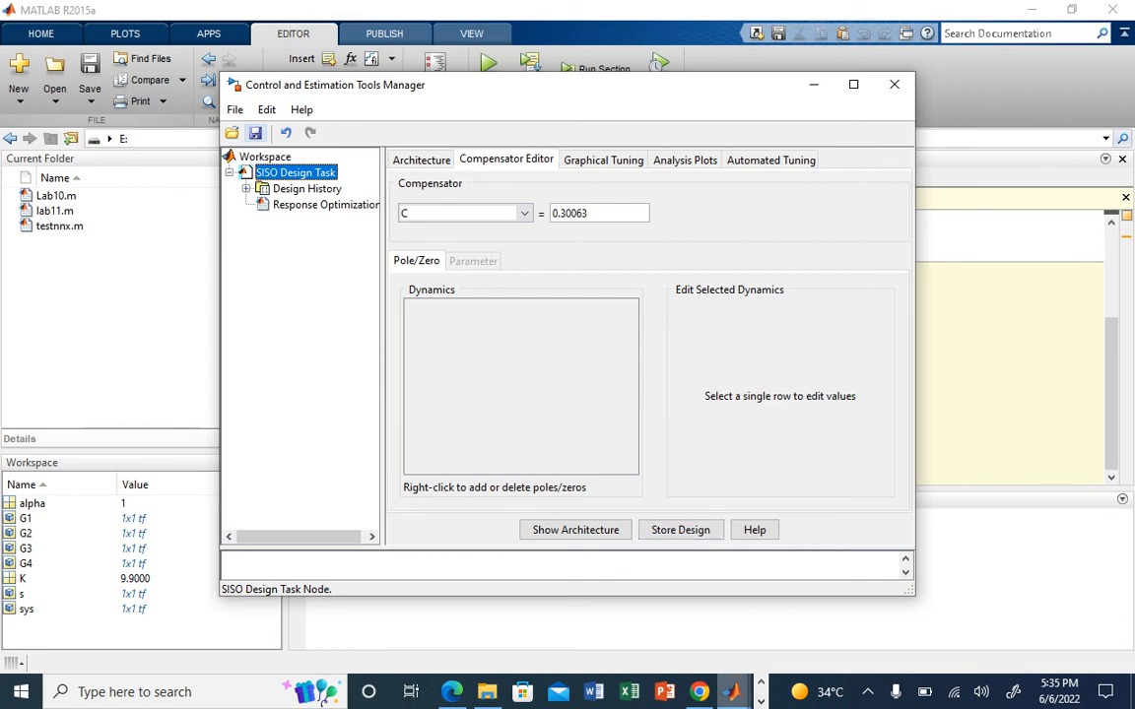
pyautogui.moveTo(731, 691)
pyautogui.click(760, 701)
pyautogui.click(499, 691)
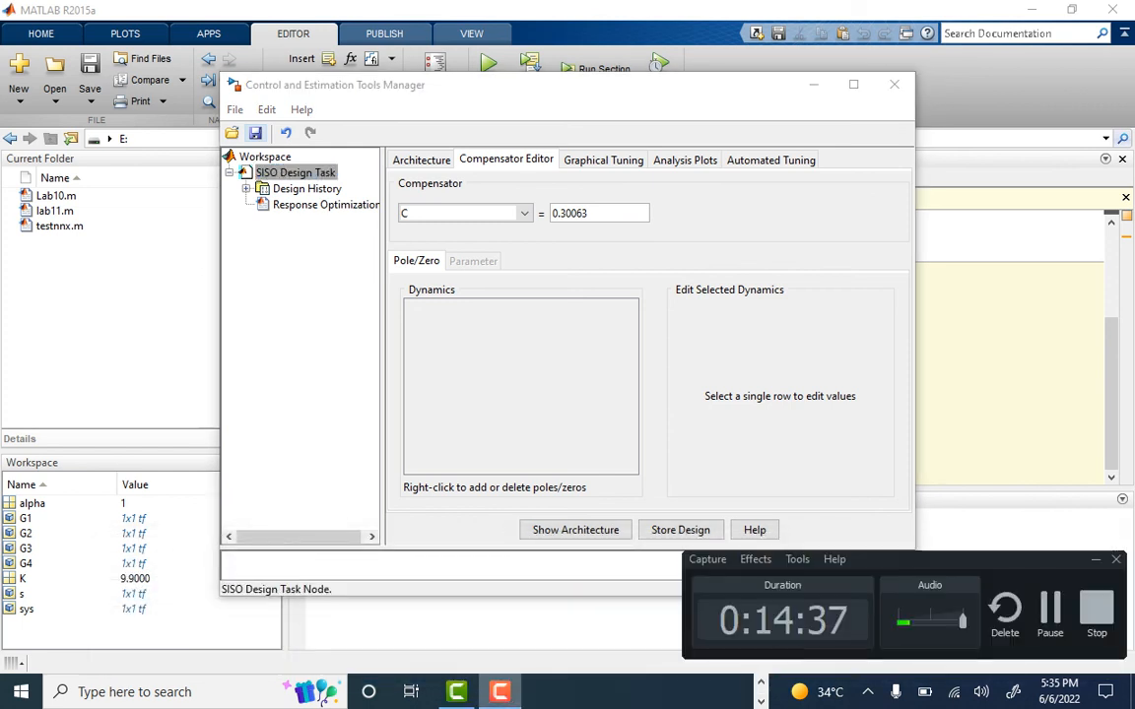